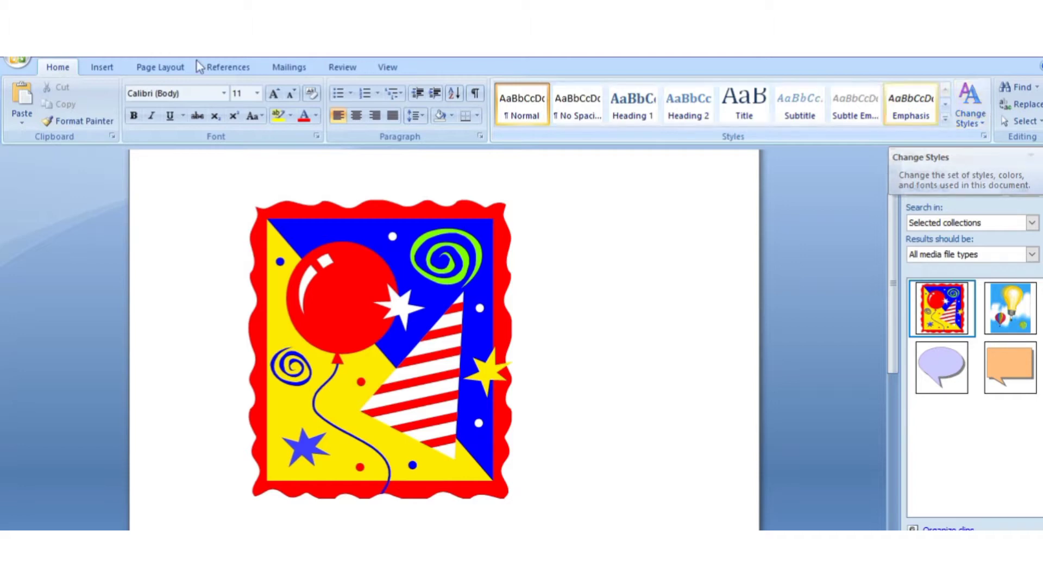
- Select the balloon clip art, bring up its formatting options and look over the available picture effect categories
left_click(344, 296)
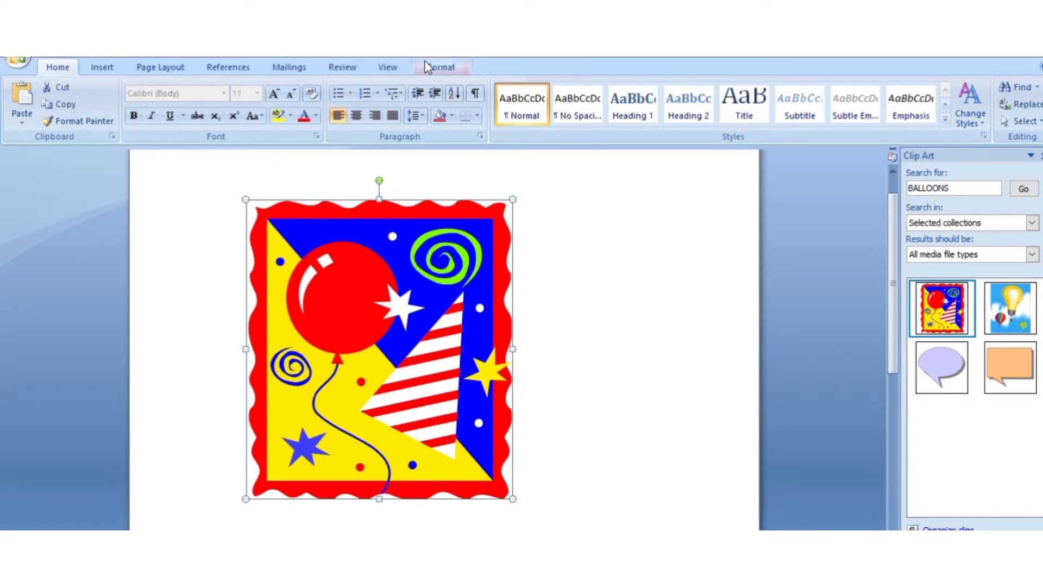
left_click(151, 261)
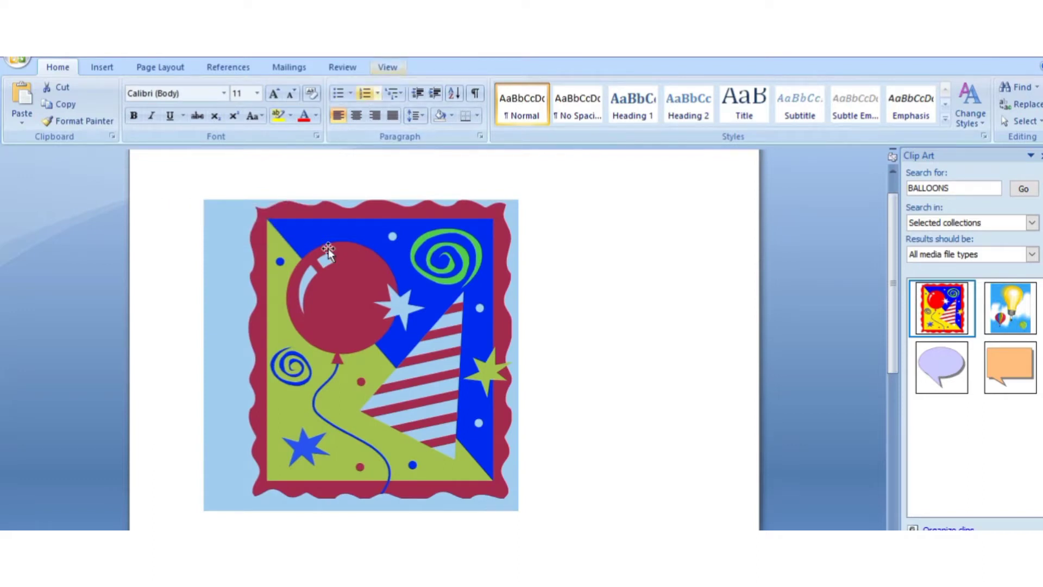
left_click(558, 208)
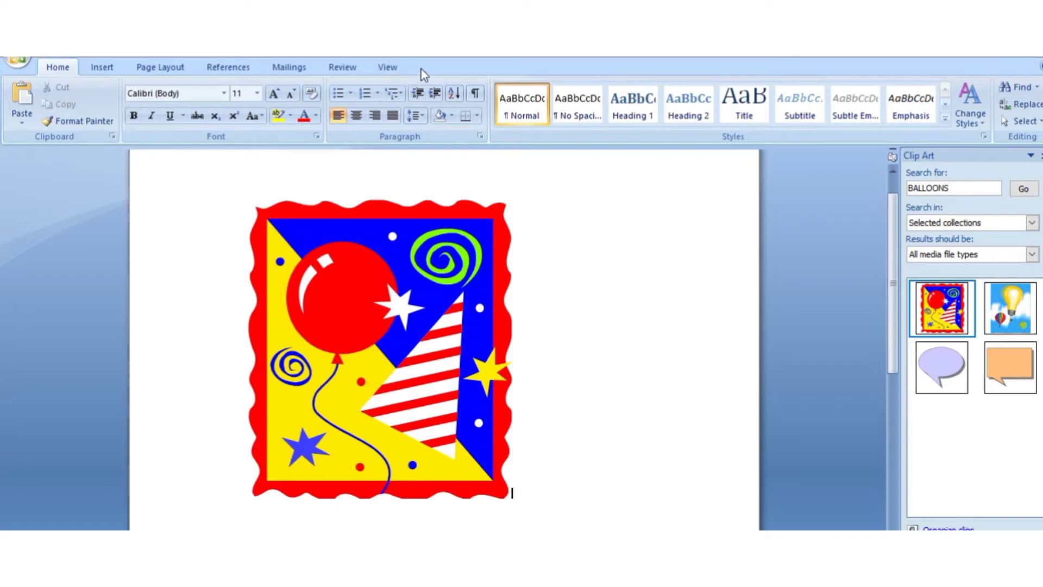
left_click(362, 239)
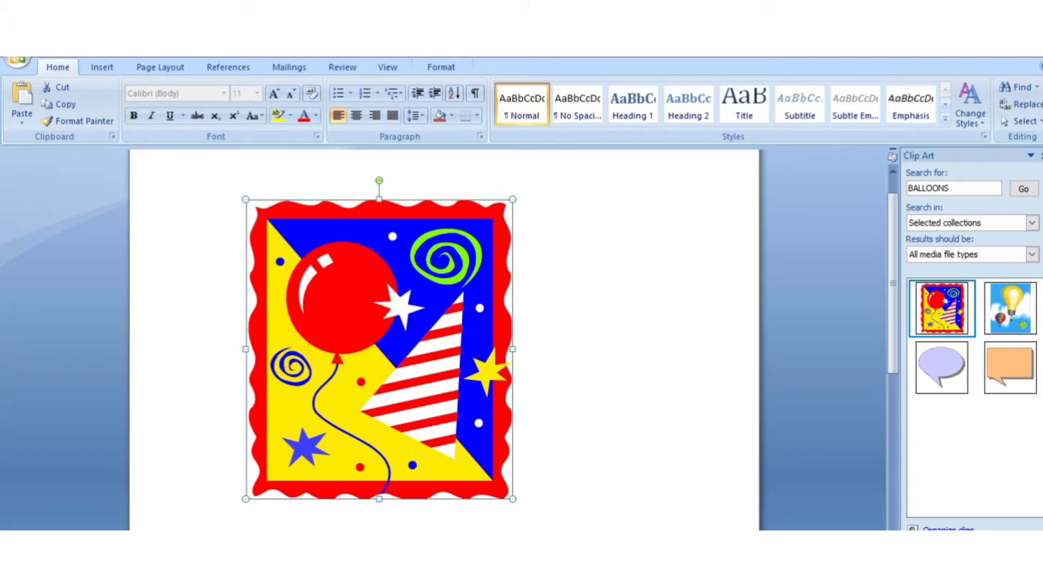
left_click(448, 67)
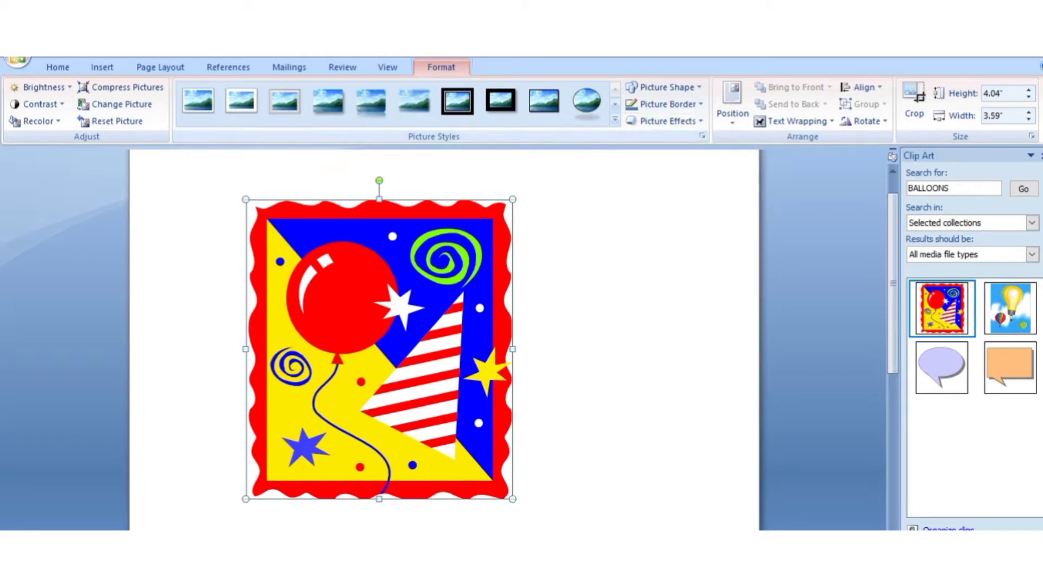
left_click(666, 124)
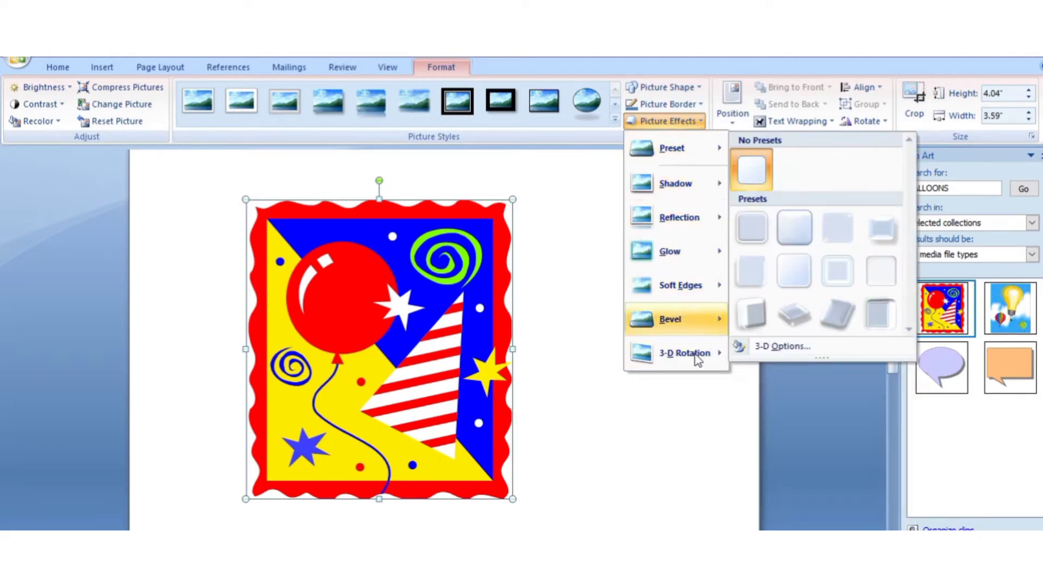
mouse_move(671, 158)
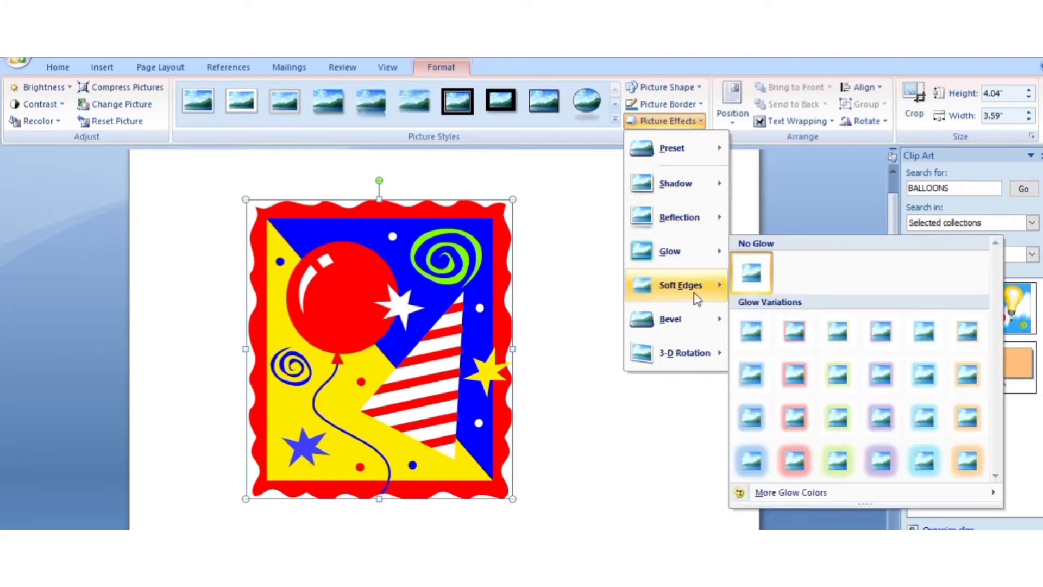
mouse_move(695, 299)
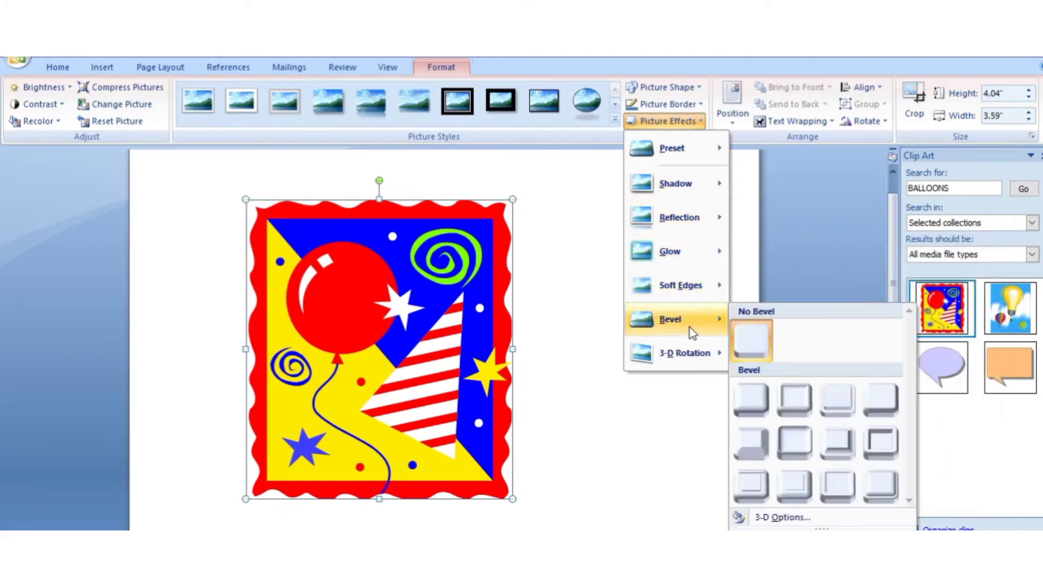
mouse_move(691, 361)
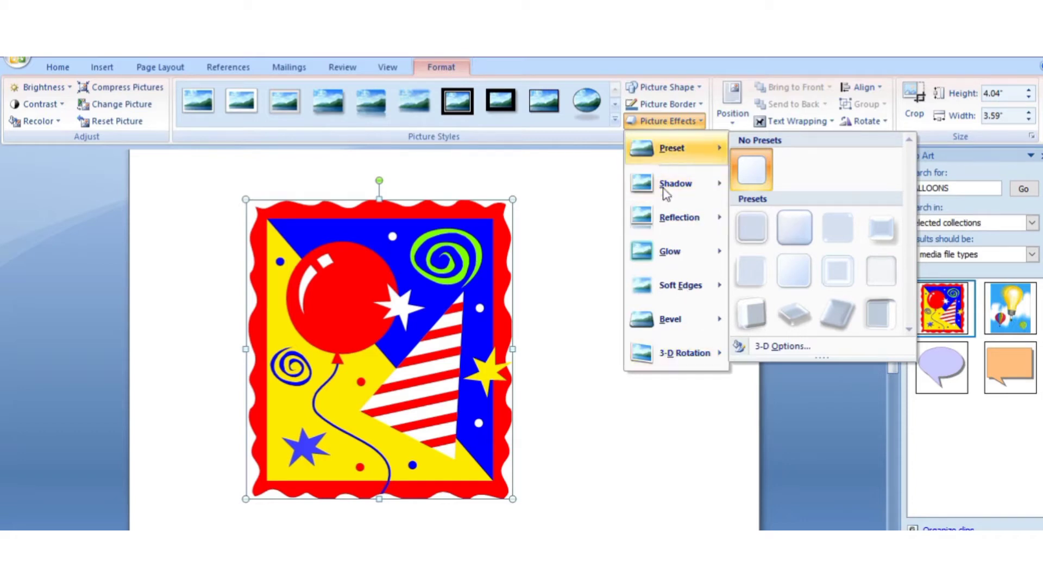
mouse_move(666, 320)
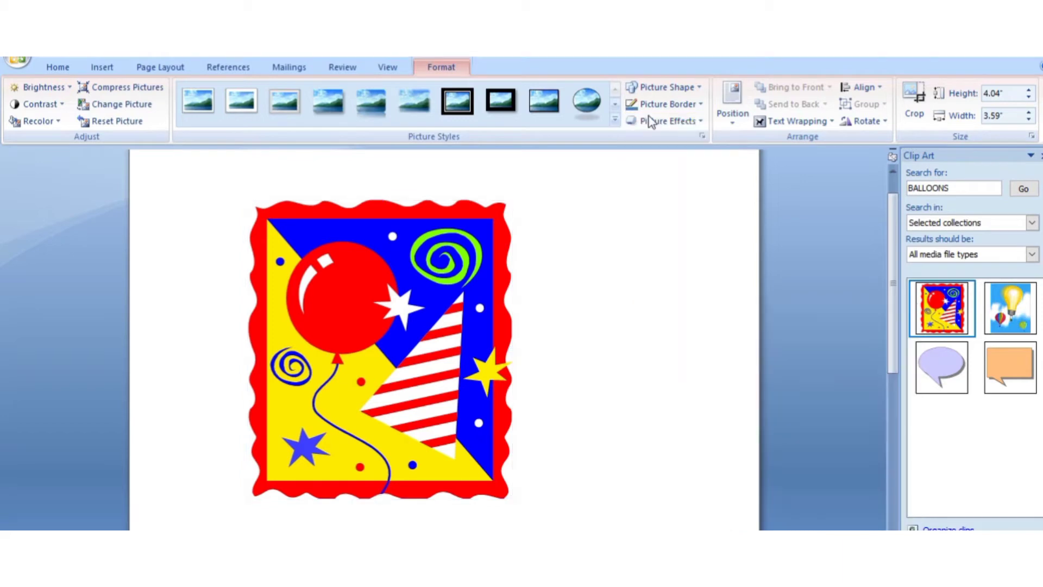
- Preview the preset, shadow, reflection, glow, soft edges, bevel and 3-D rotation effects for the balloon clip art without applying any
left_click(688, 125)
mouse_move(684, 153)
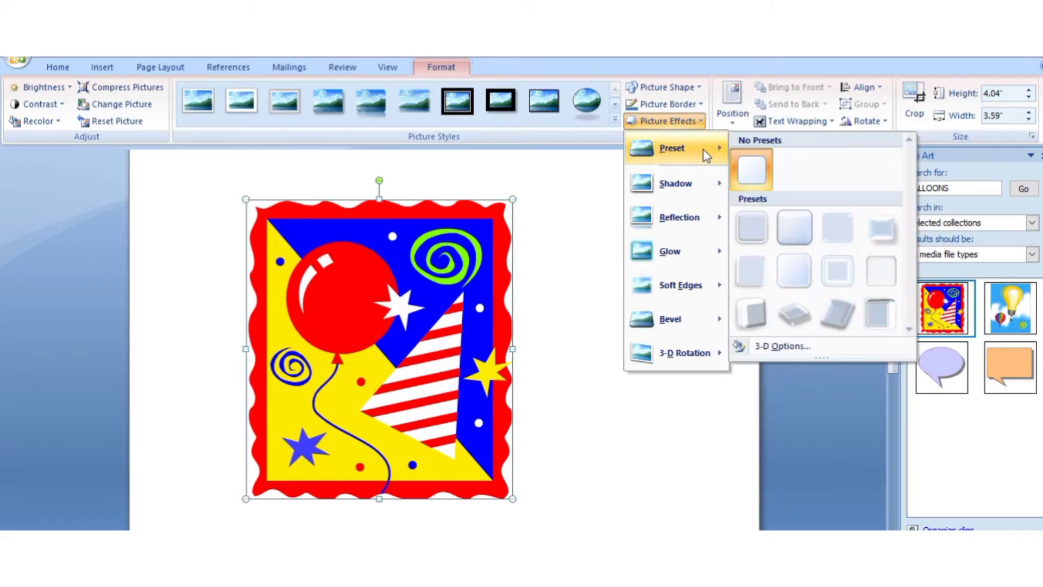
mouse_move(701, 202)
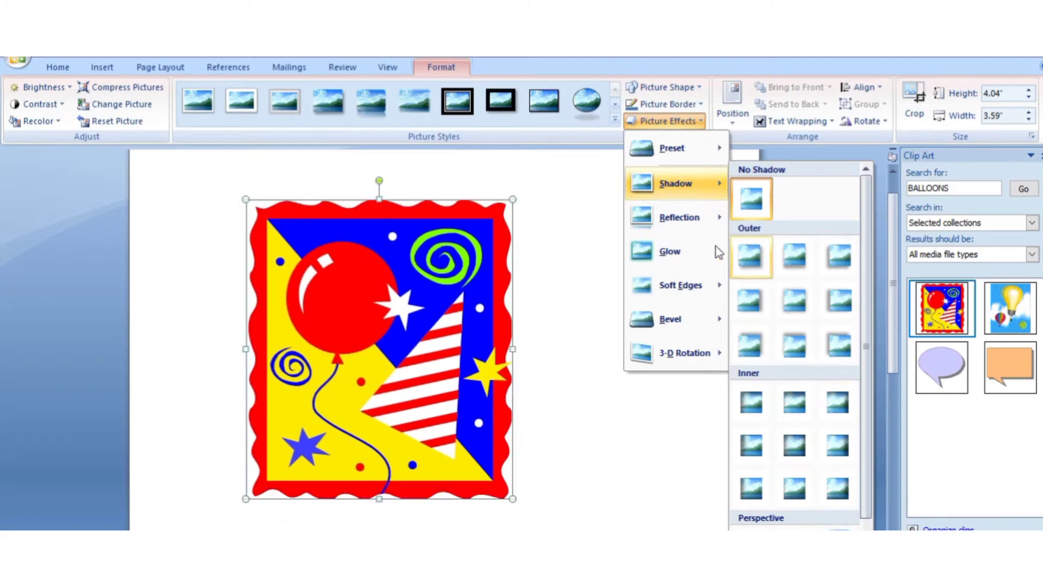
mouse_move(673, 251)
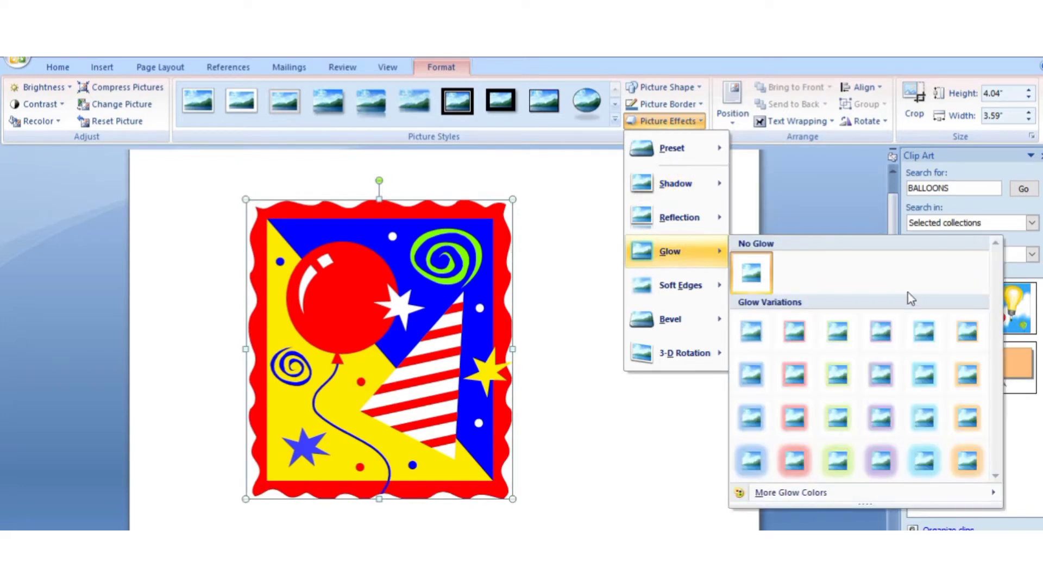
mouse_move(686, 211)
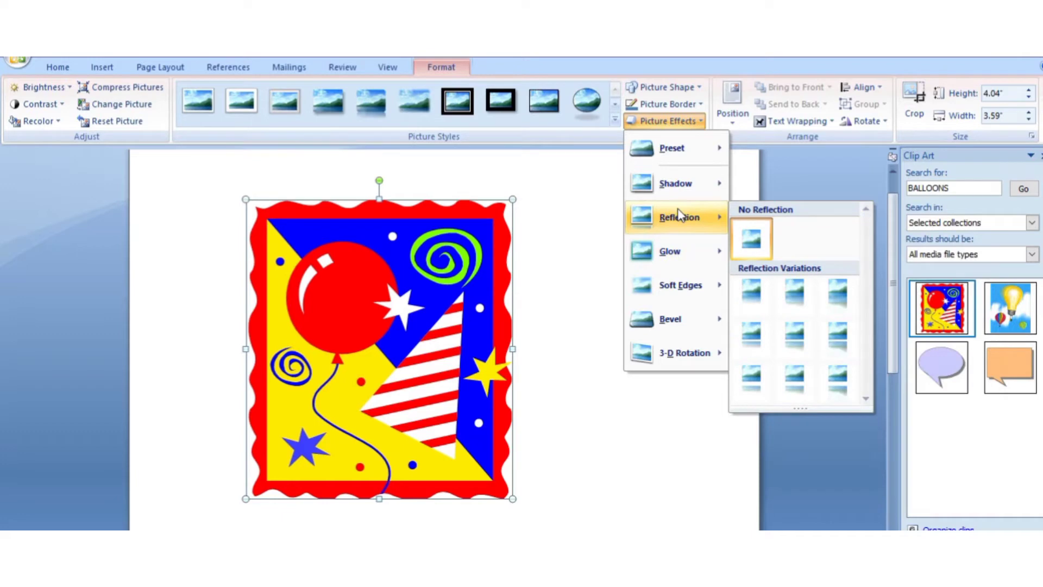
scroll(594, 328, "down", 1)
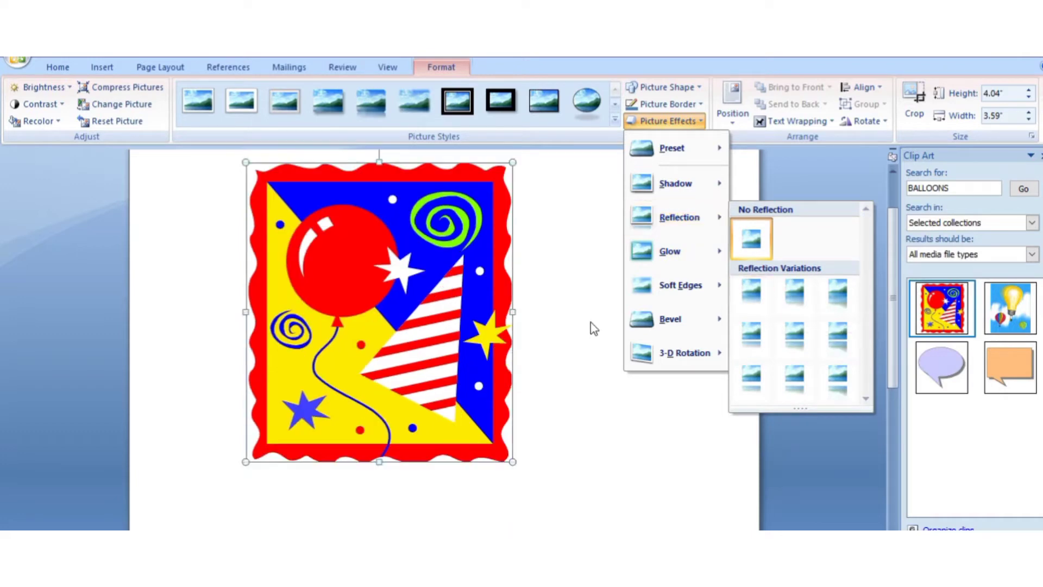
scroll(594, 329, "down", 1)
mouse_move(717, 217)
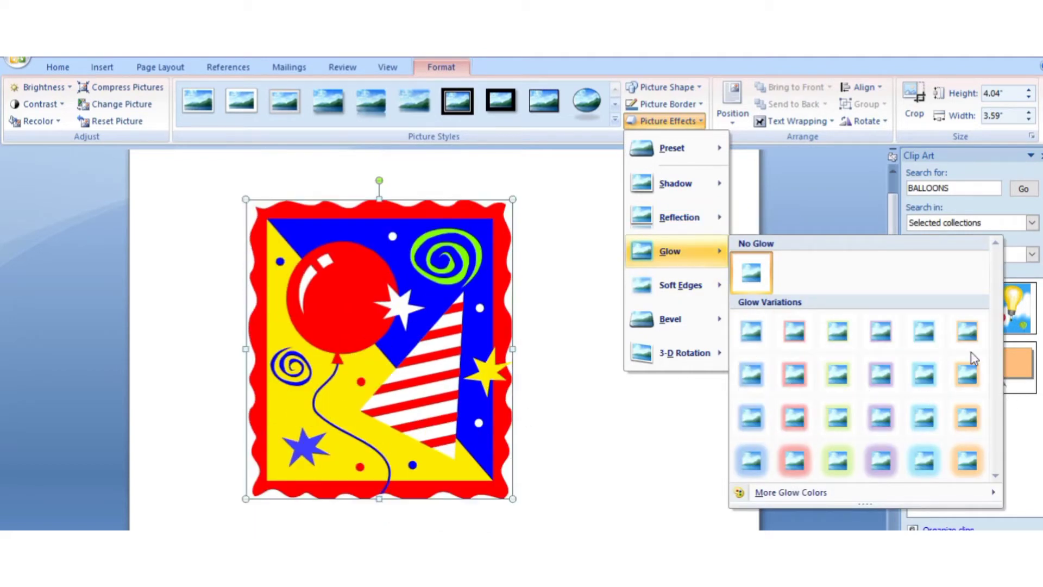
mouse_move(683, 295)
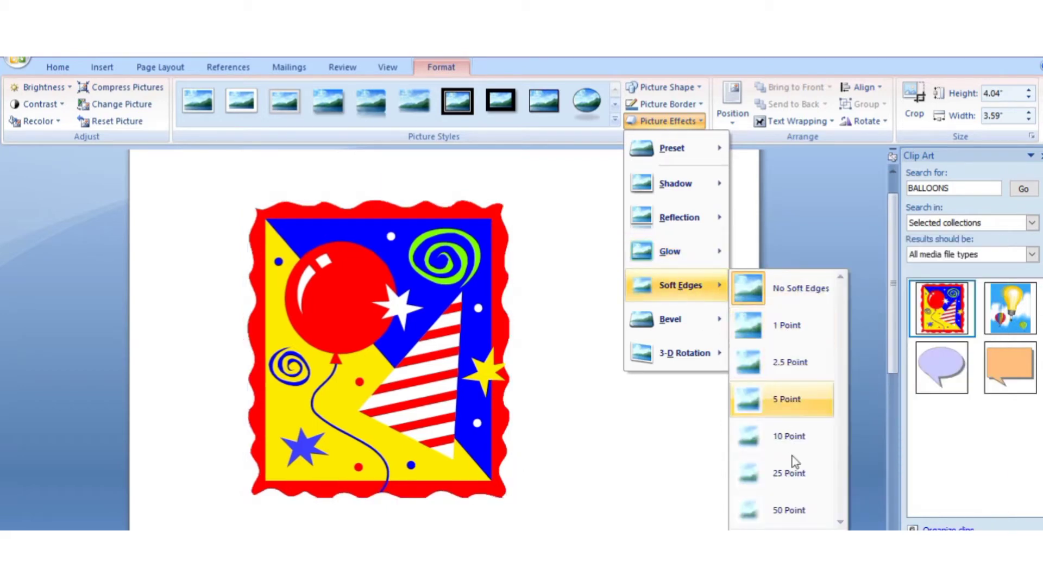
mouse_move(690, 320)
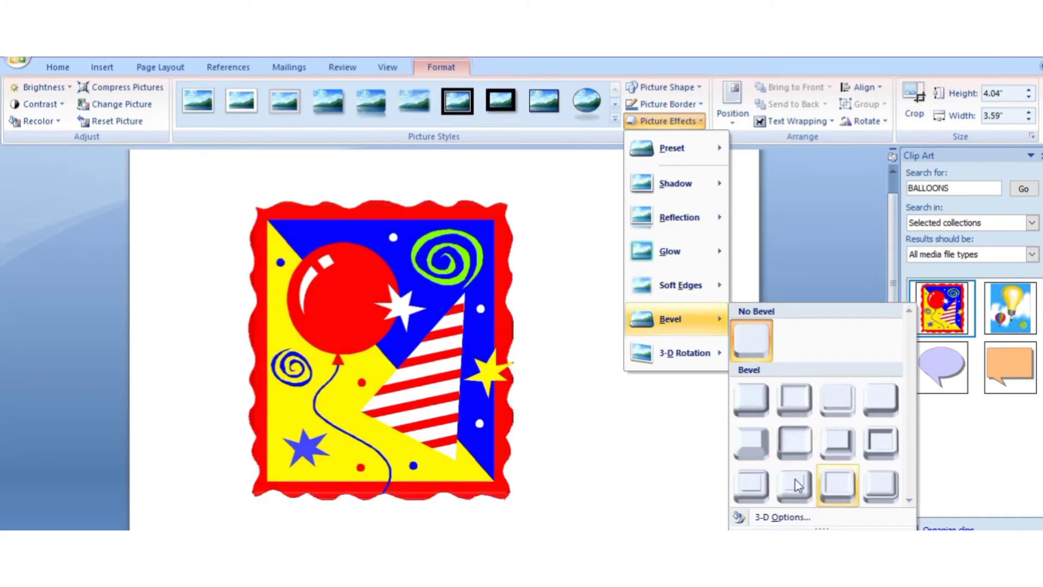
mouse_move(698, 354)
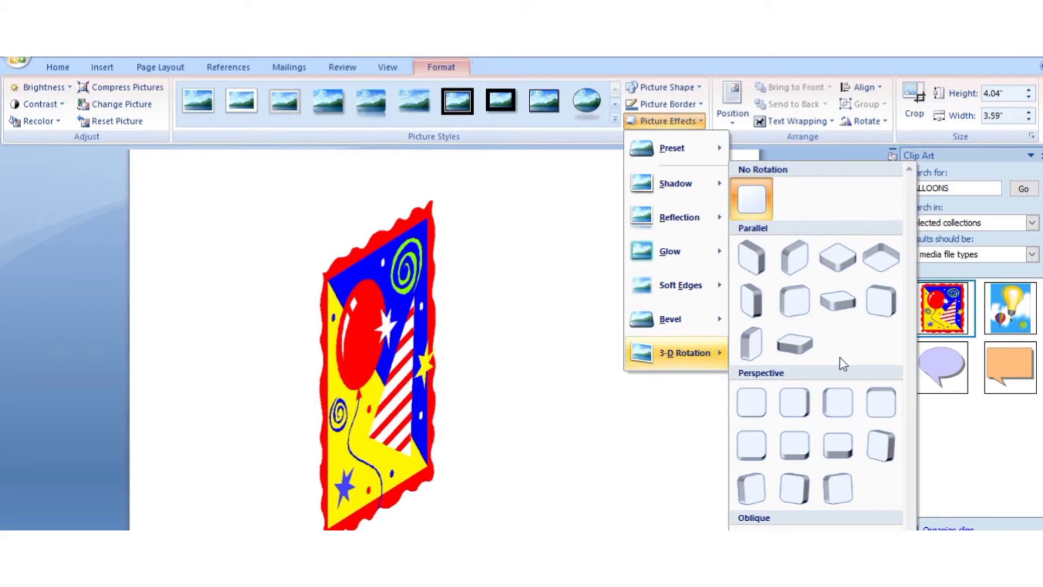
left_click(557, 263)
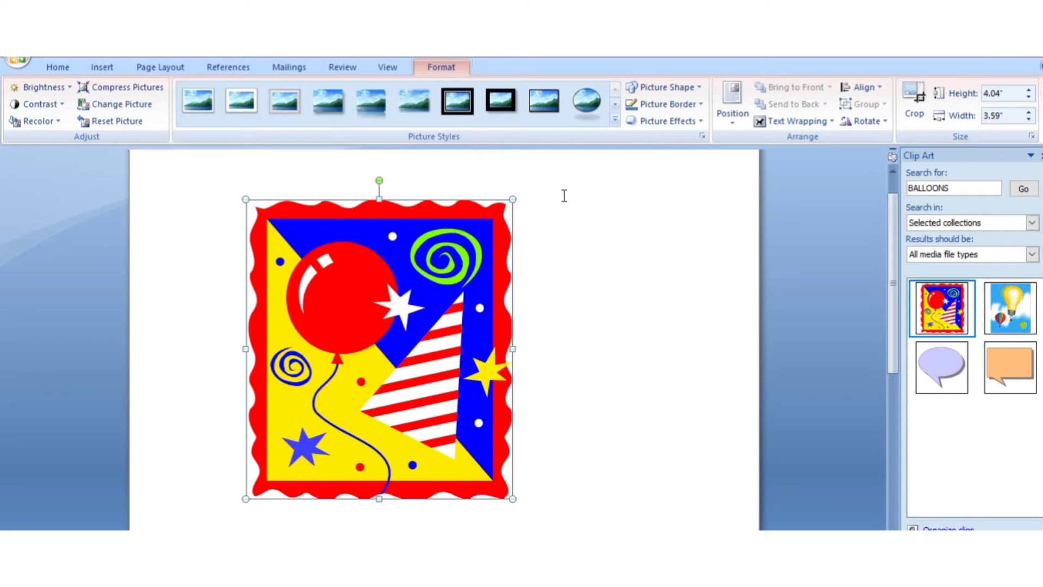
- Reselect the balloon clip art, preview picture styles on it and view the full style gallery
left_click(581, 207)
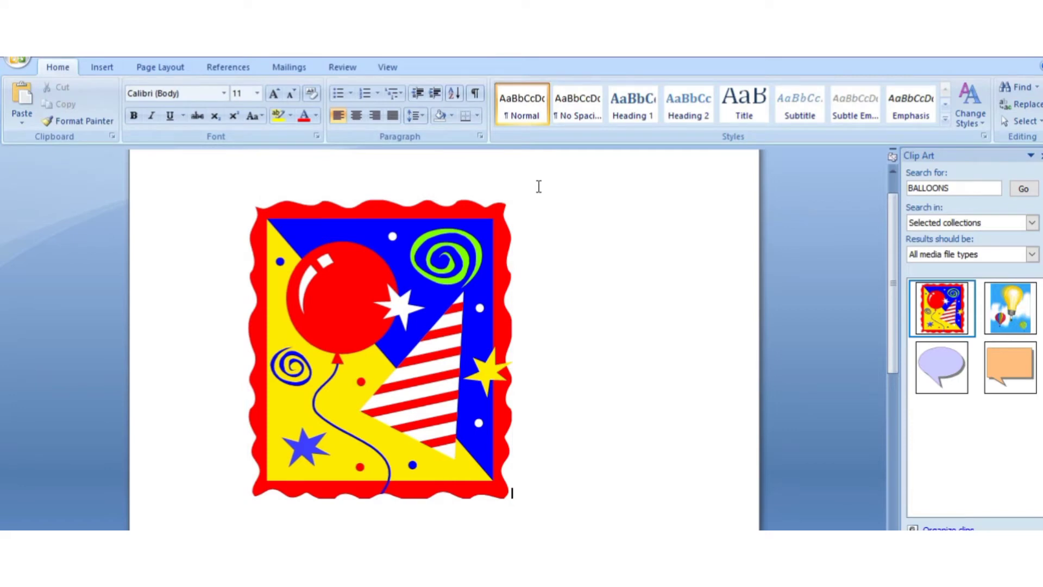
left_click(449, 223)
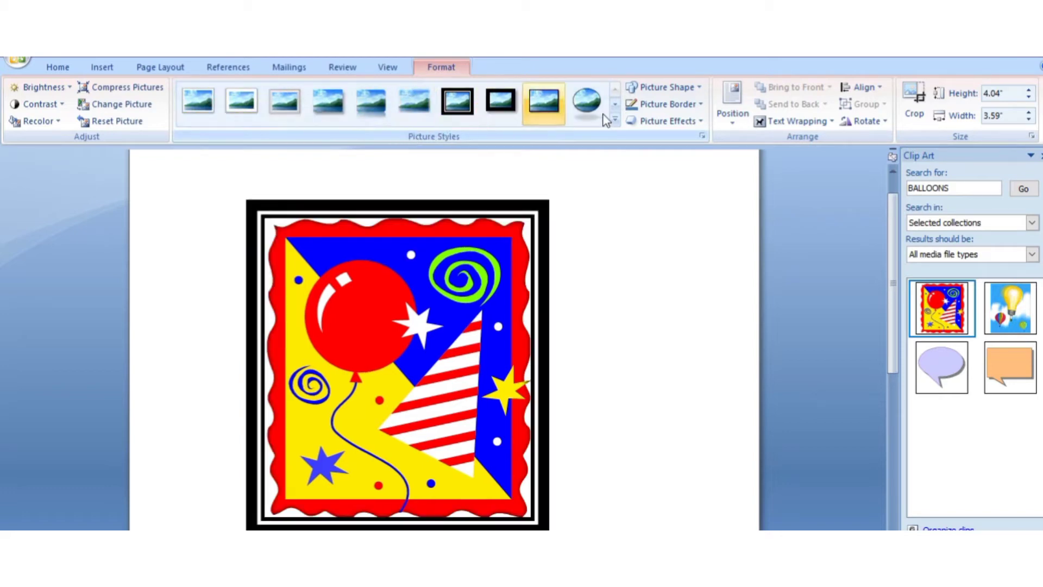
left_click(614, 119)
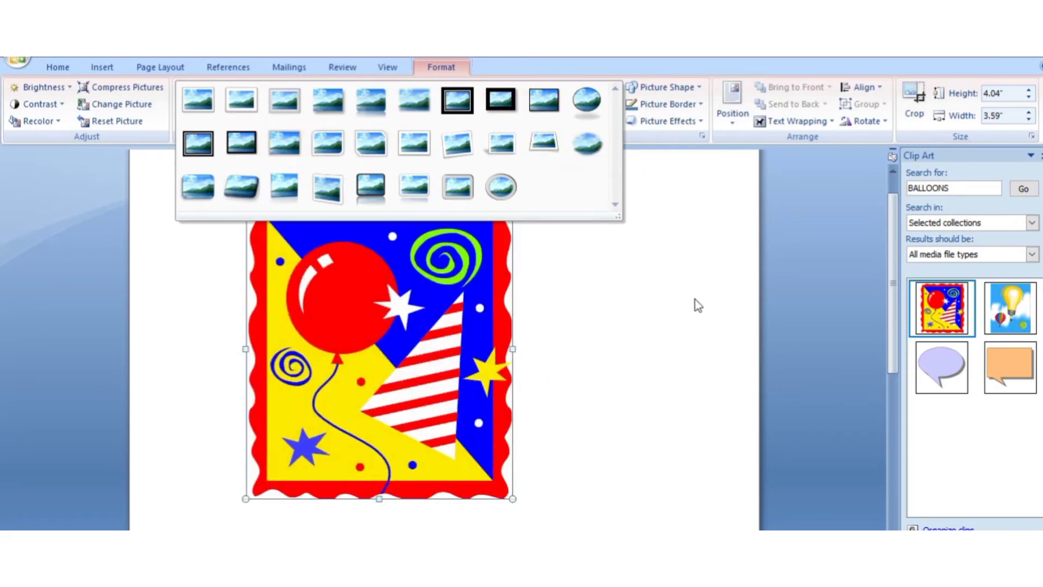
left_click(694, 306)
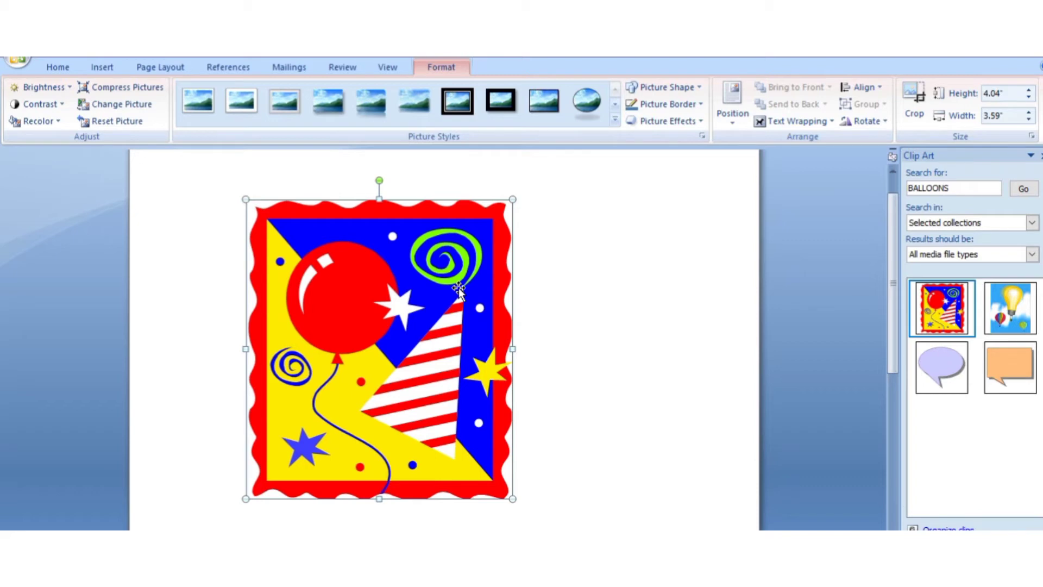
left_click(170, 193)
left_click(70, 65)
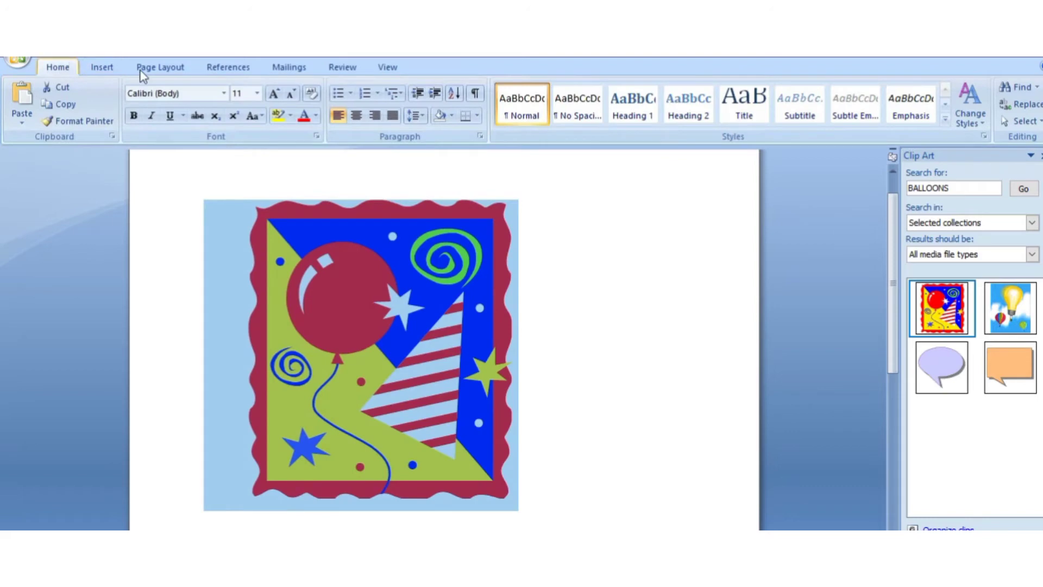
left_click(399, 173)
double_click(399, 173)
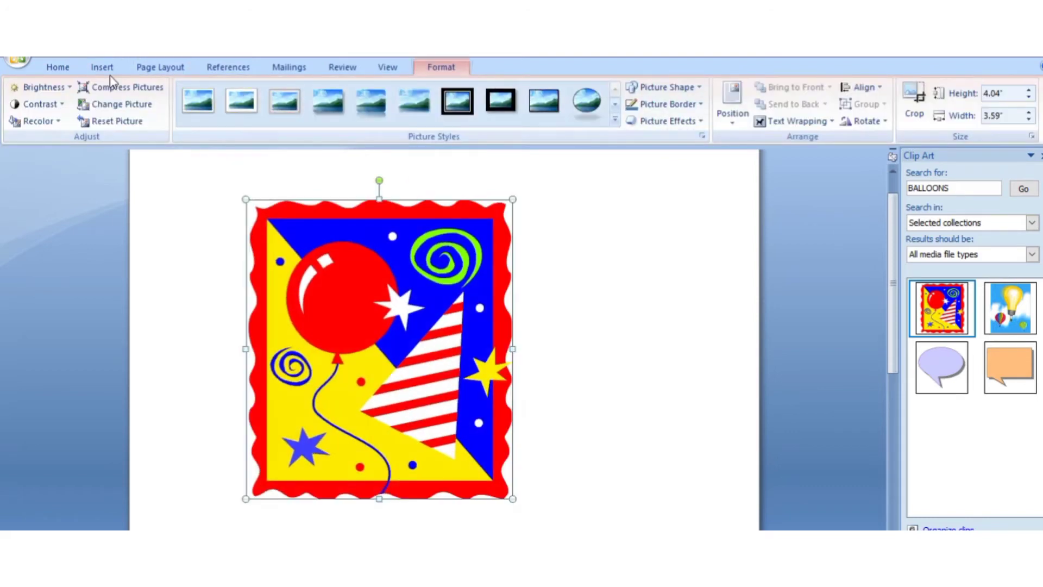
- Examine the gallery of insertable shapes, from lines and basic shapes to callouts and stars and banners
left_click(104, 67)
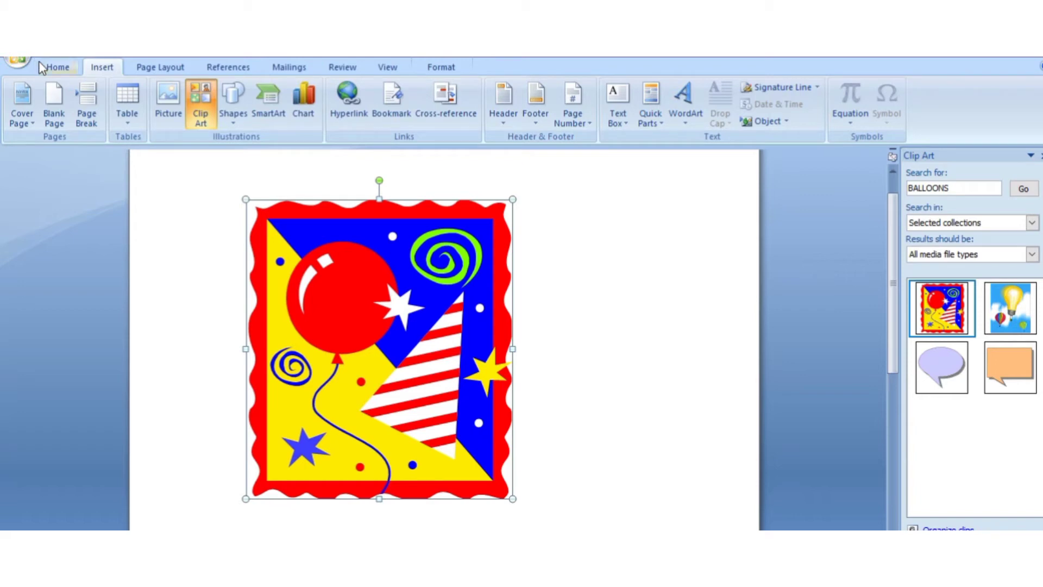
left_click(234, 100)
left_click(196, 155)
left_click(237, 111)
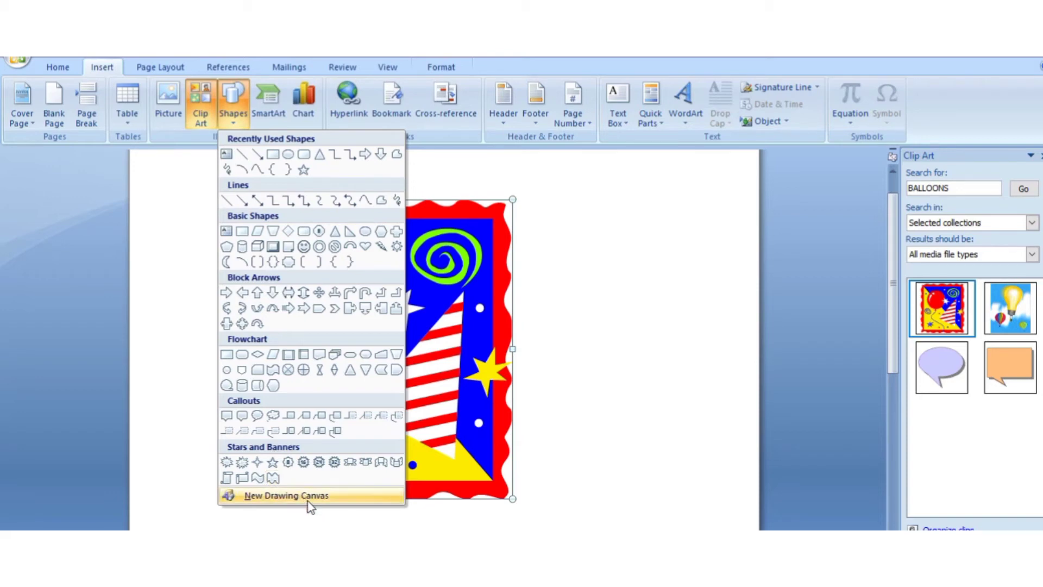
left_click(237, 523)
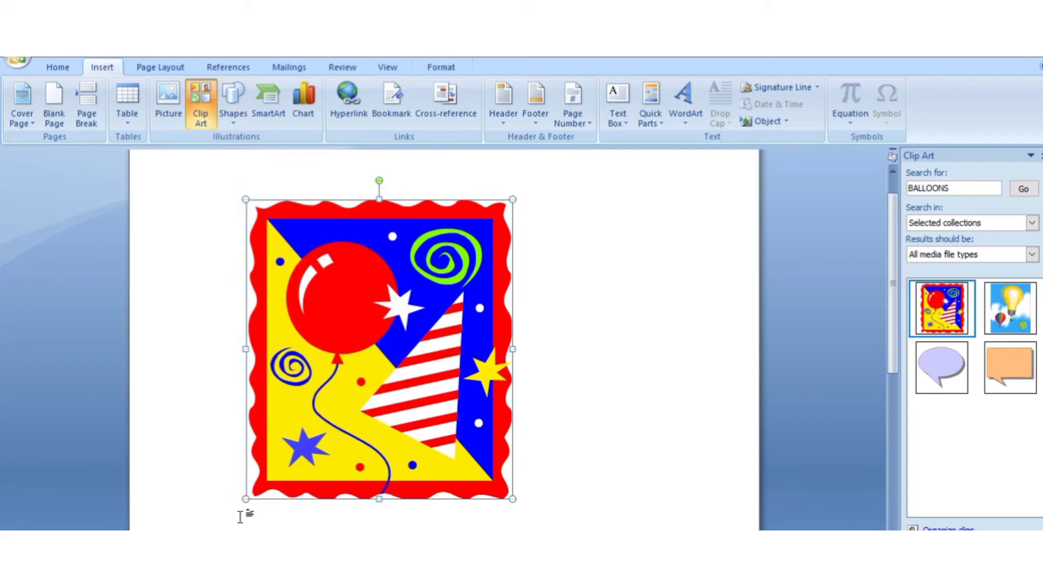
- Draw a quad arrow callout about 1.82" high and 2.07" wide on the page beside the balloon clip art
left_click(230, 108)
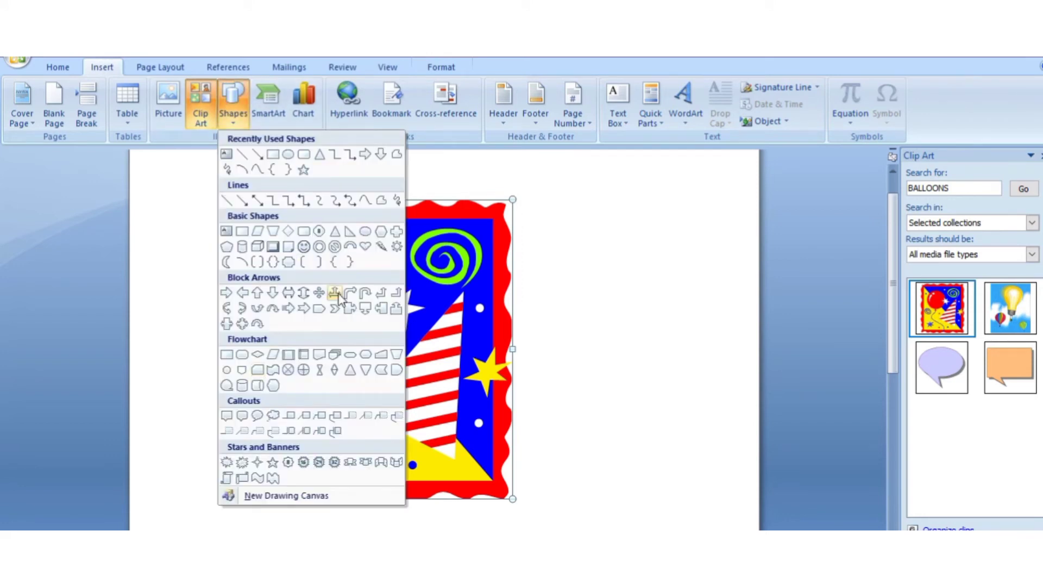
left_click(243, 326)
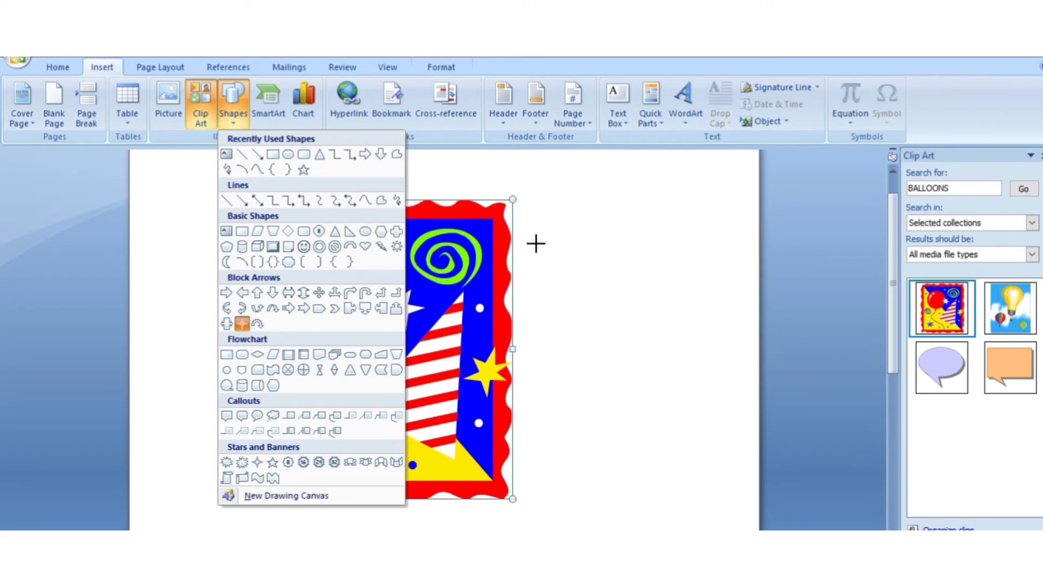
mouse_move(545, 217)
left_mouse_down()
mouse_move(691, 317)
mouse_move(700, 353)
left_mouse_up()
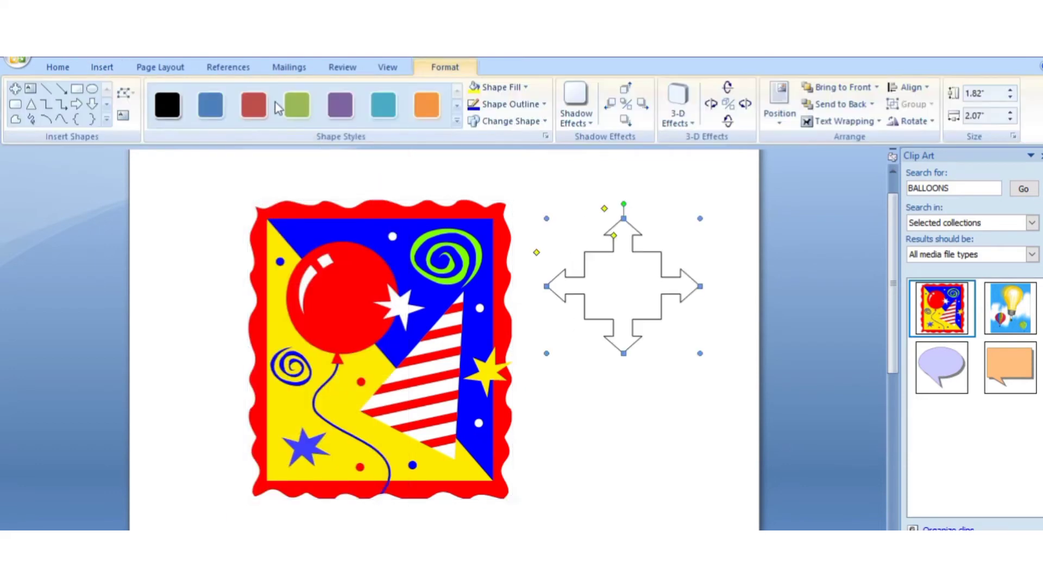
- Enlarge the quad arrow callout to about 1.93" high and 2.94" wide, and widen its four arrowheads
left_click(645, 495)
left_click(608, 308)
mouse_move(623, 351)
left_mouse_down()
mouse_move(623, 451)
mouse_move(630, 360)
left_mouse_up()
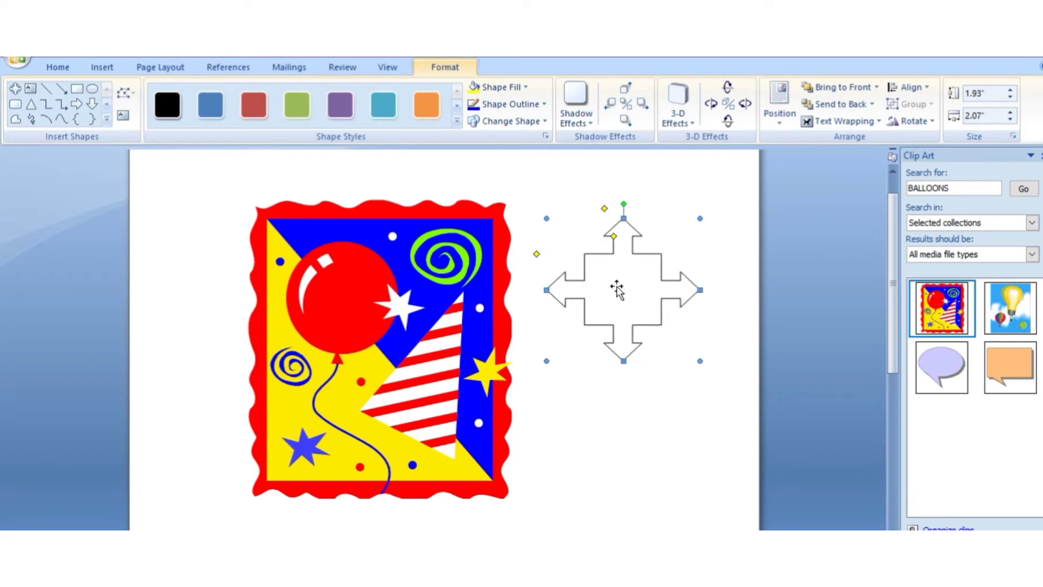
left_click_drag(702, 288, 738, 291)
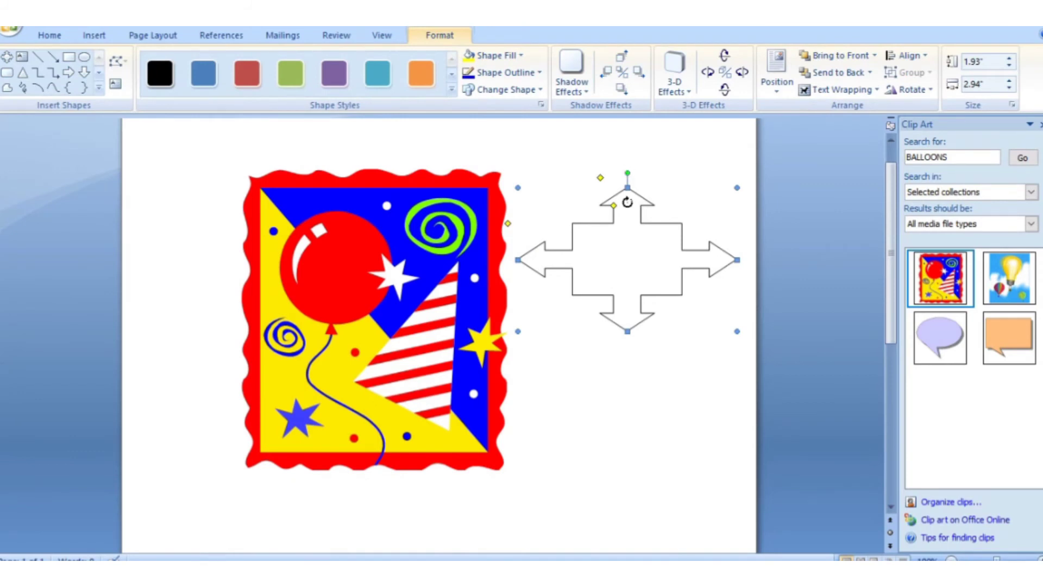
left_click_drag(619, 191, 630, 209)
left_click_drag(601, 179, 558, 145)
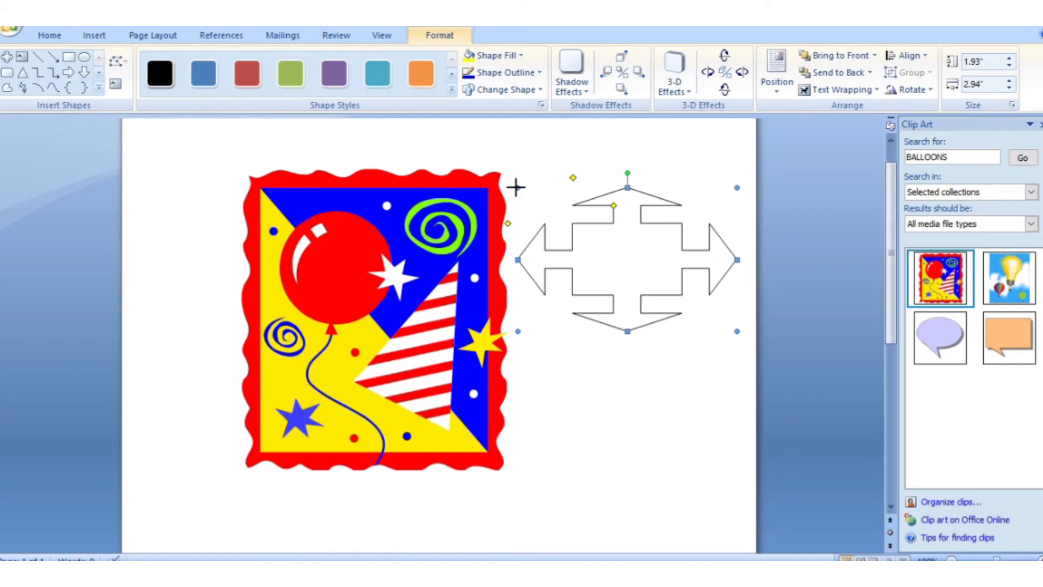
- Resize the quad arrow callout to about 1.79" high and 3" wide, keeping it beside the balloon clip art
left_click_drag(516, 186, 468, 163)
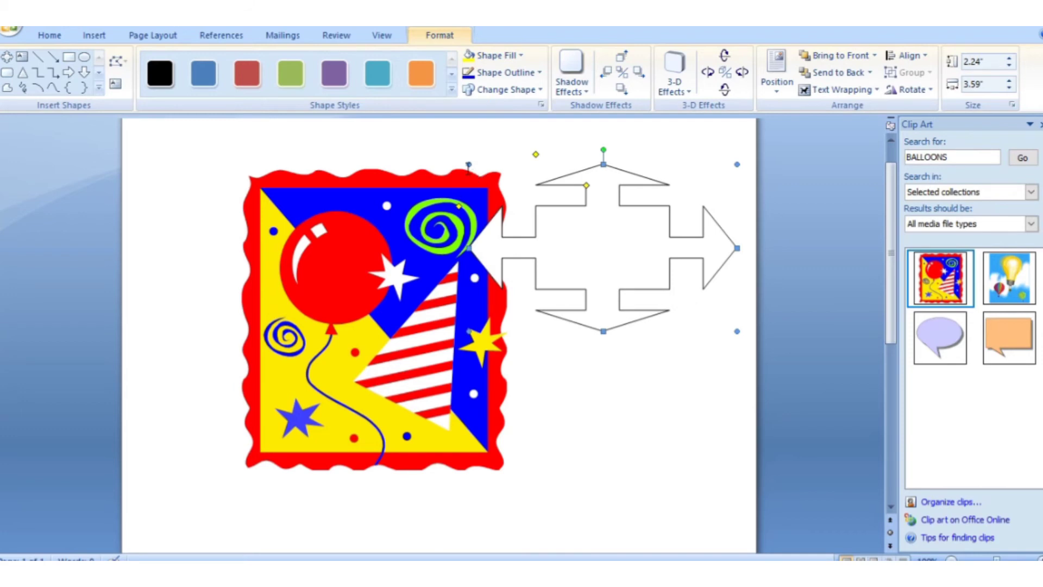
left_click_drag(466, 164, 512, 198)
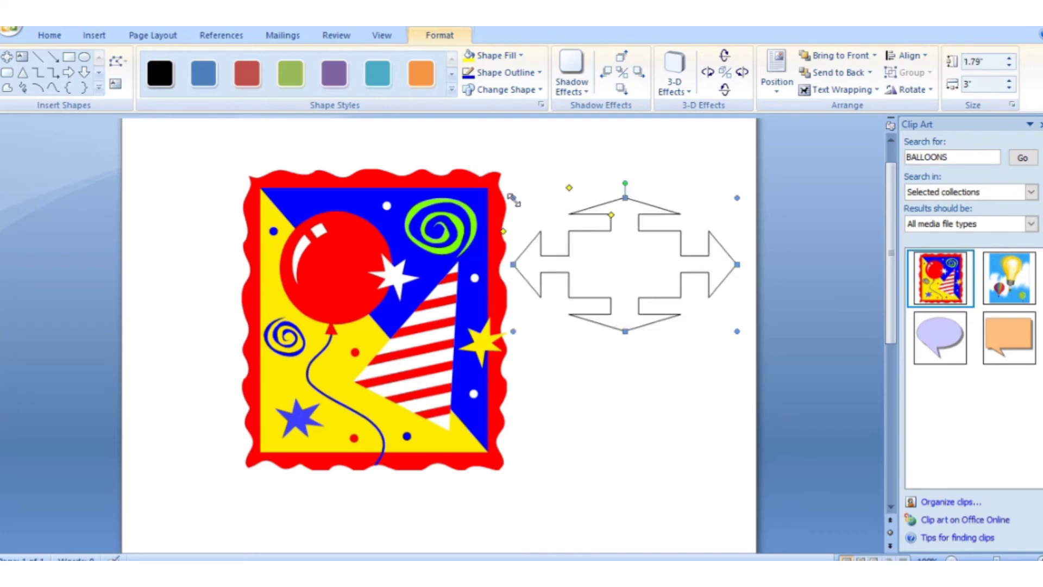
left_click(590, 357)
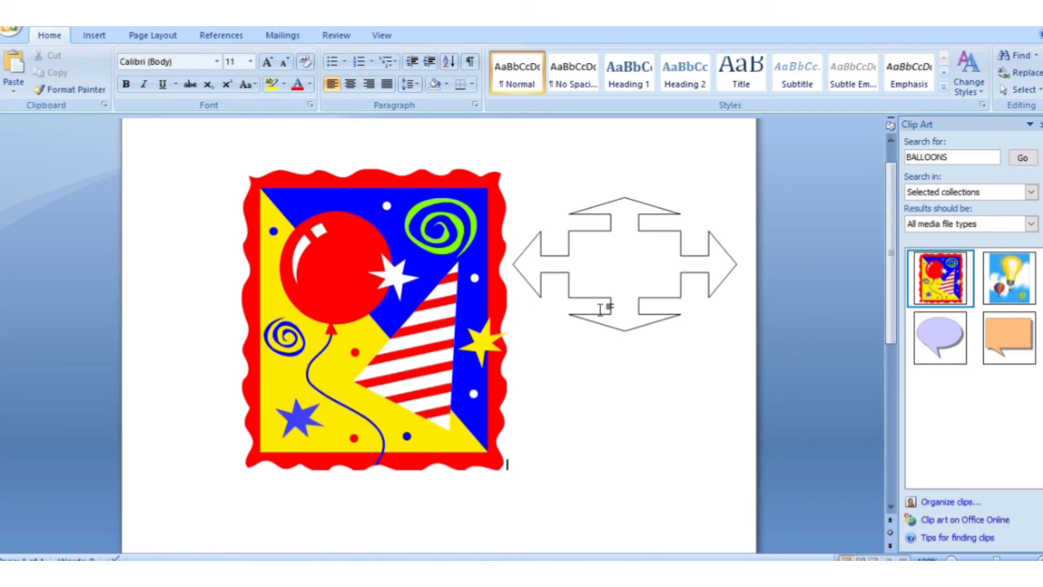
- Insert the built-in Simple Text Box with the quad arrow callout selected
left_click(586, 255)
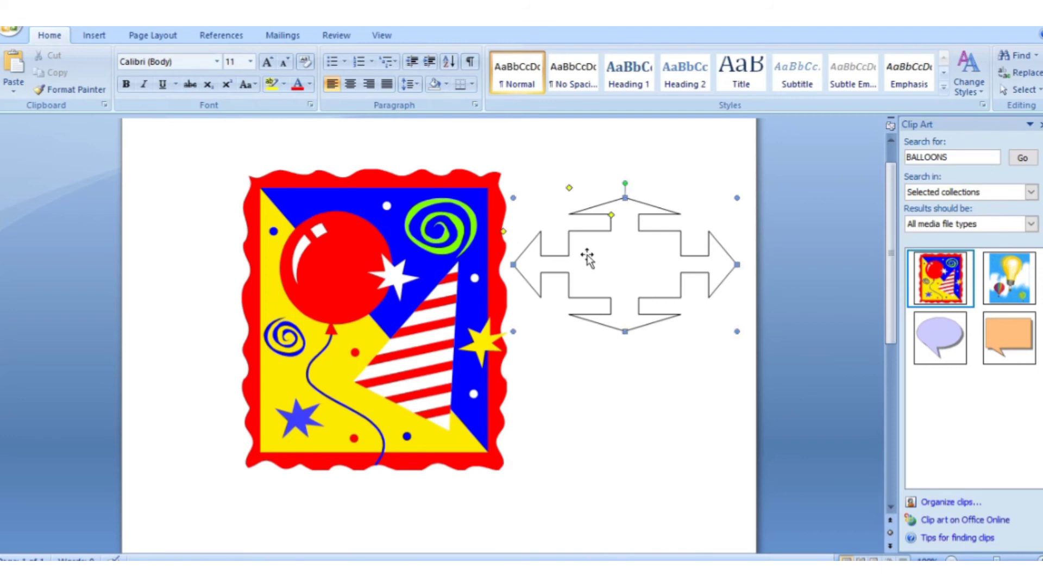
right_click(587, 255)
left_click(586, 244)
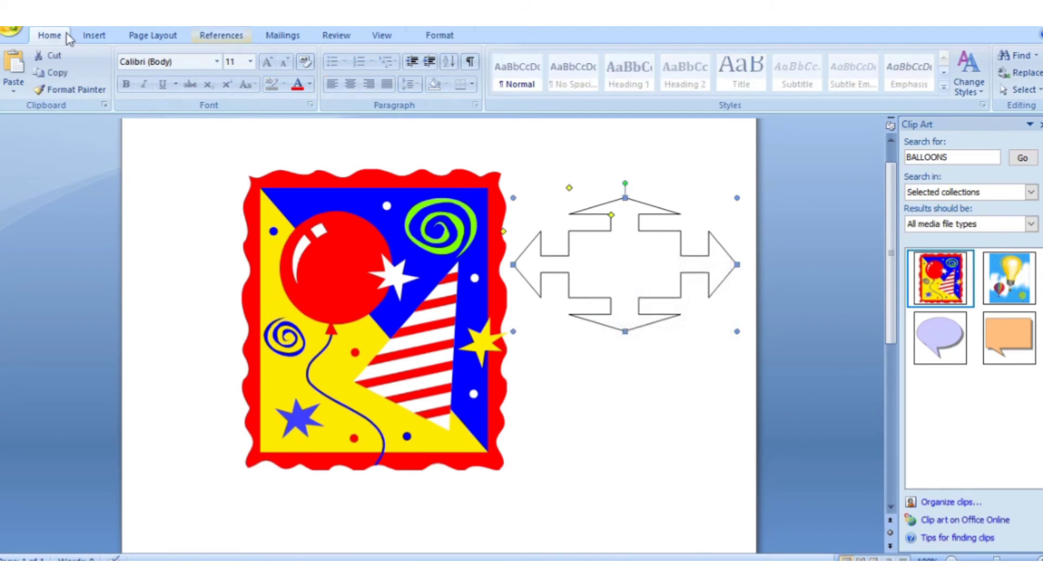
left_click(95, 36)
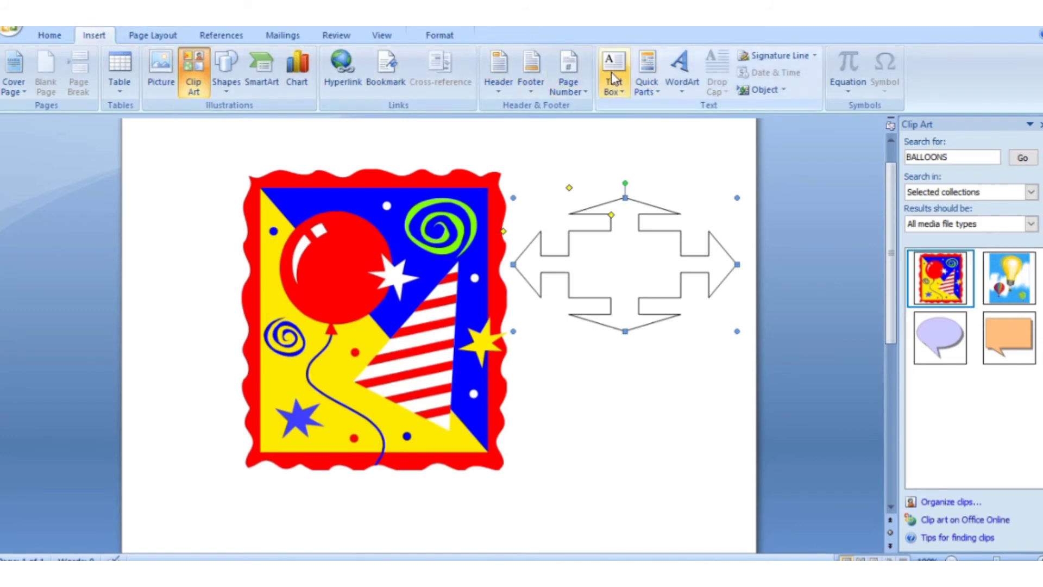
left_click(614, 87)
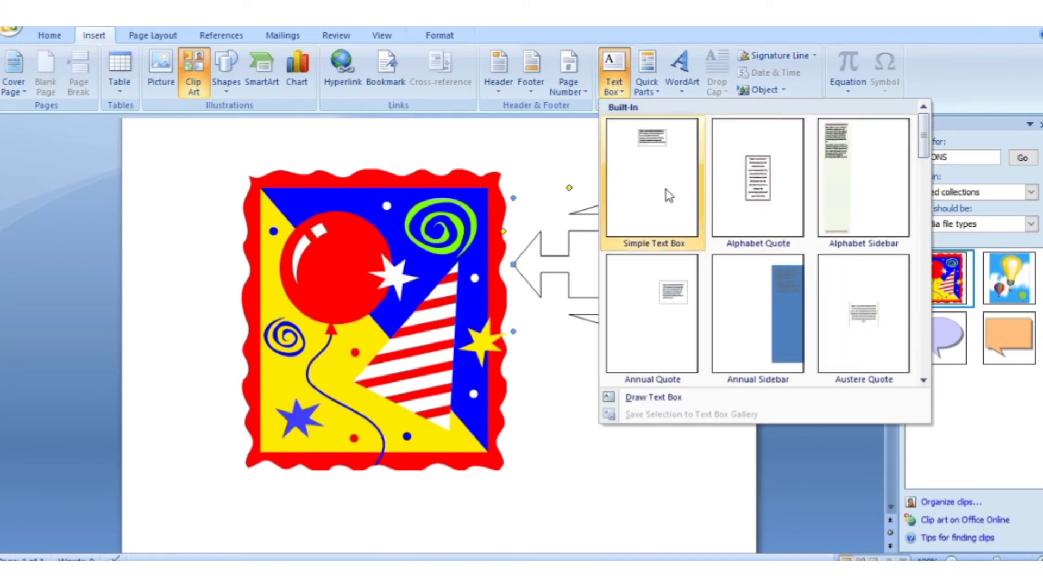
left_click(670, 224)
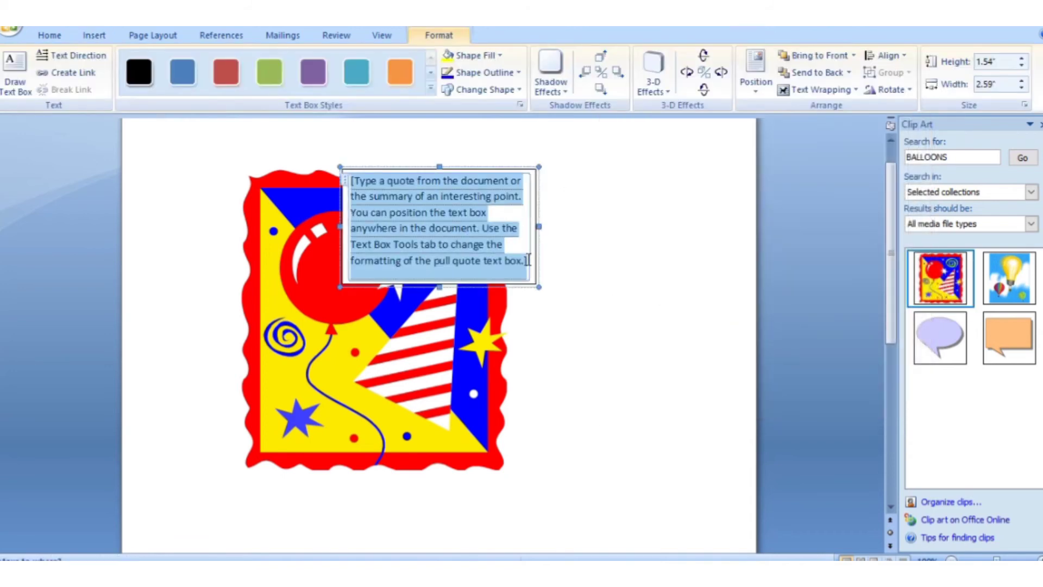
- Enlarge the text box to about 2.02" high and 3.92" wide and delete its placeholder text
left_click_drag(537, 285, 635, 319)
left_click(495, 230)
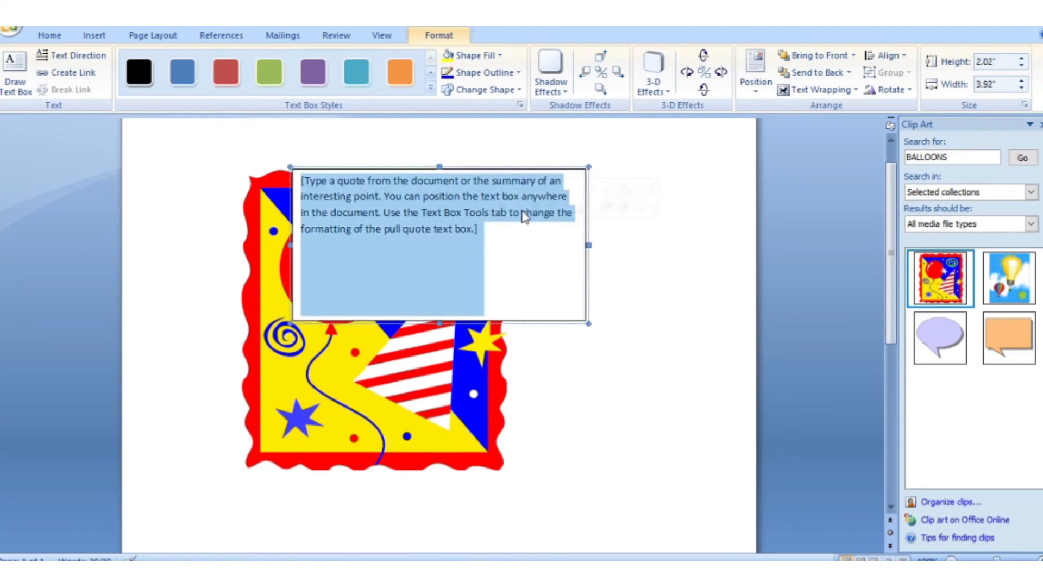
key("Delete")
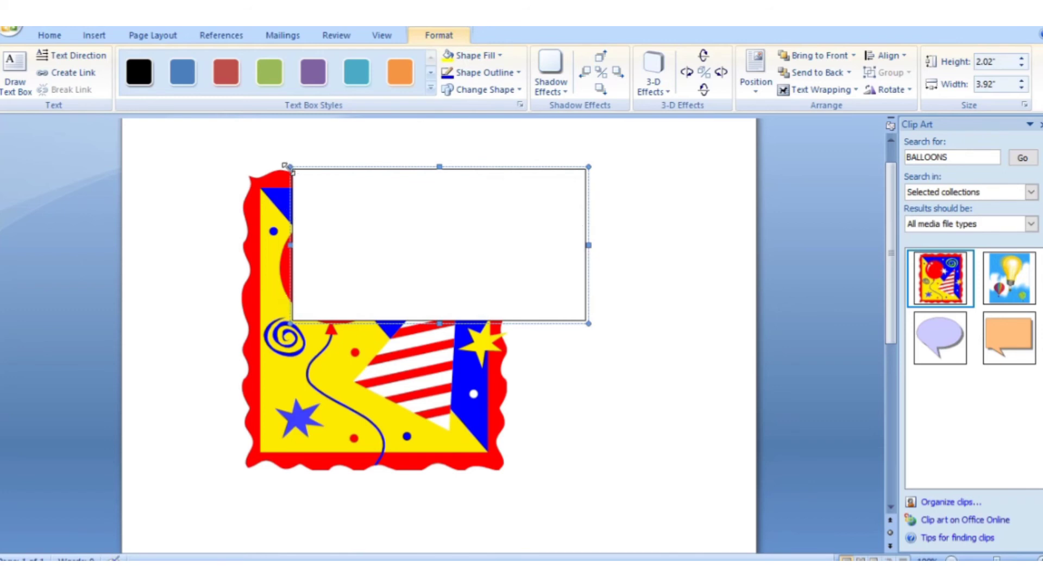
- Shrink the empty text box to about 1.08" high and 2.2" wide over the balloon clip art
left_click_drag(291, 168, 293, 239)
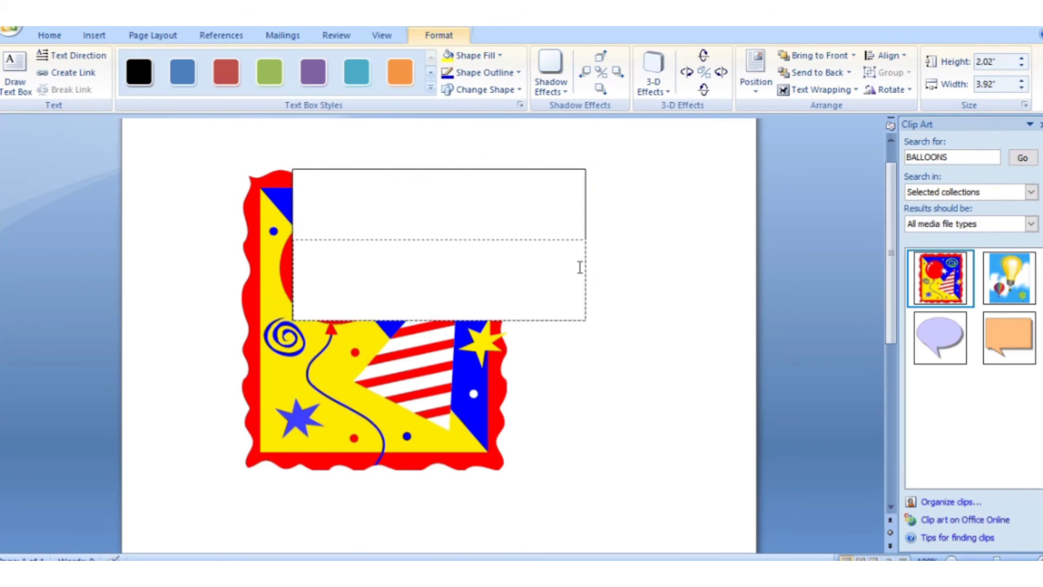
left_click_drag(585, 280, 488, 305)
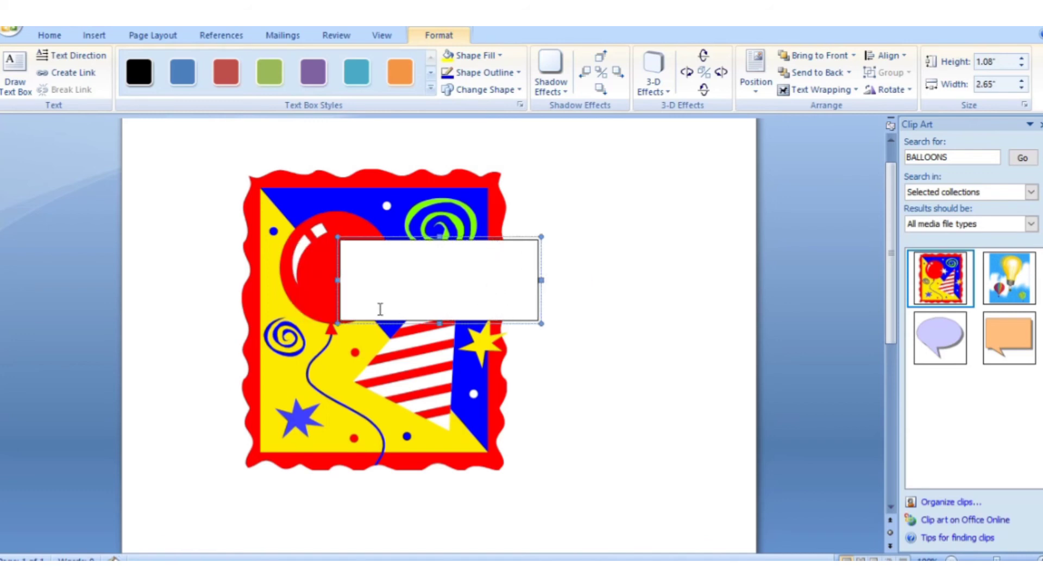
left_click(337, 277)
left_click_drag(340, 282, 263, 279)
left_click_drag(572, 279, 464, 282)
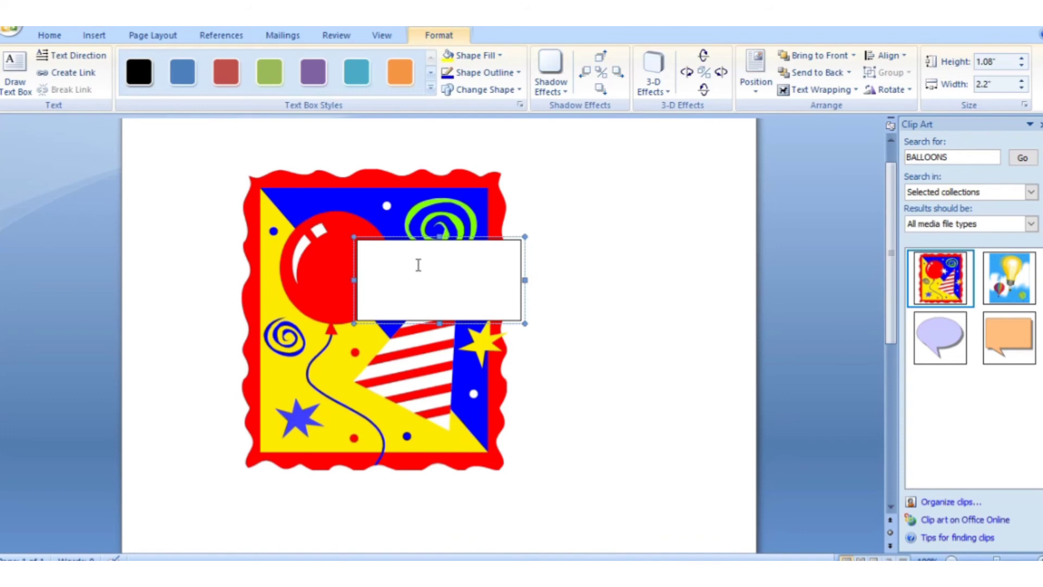
- Enter HAPPY BIRTHDAY in the text box, try the teal text box style and apply the orange one
type("APPY BIRTHDAY")
left_click_drag(373, 249, 455, 315)
left_click(350, 78)
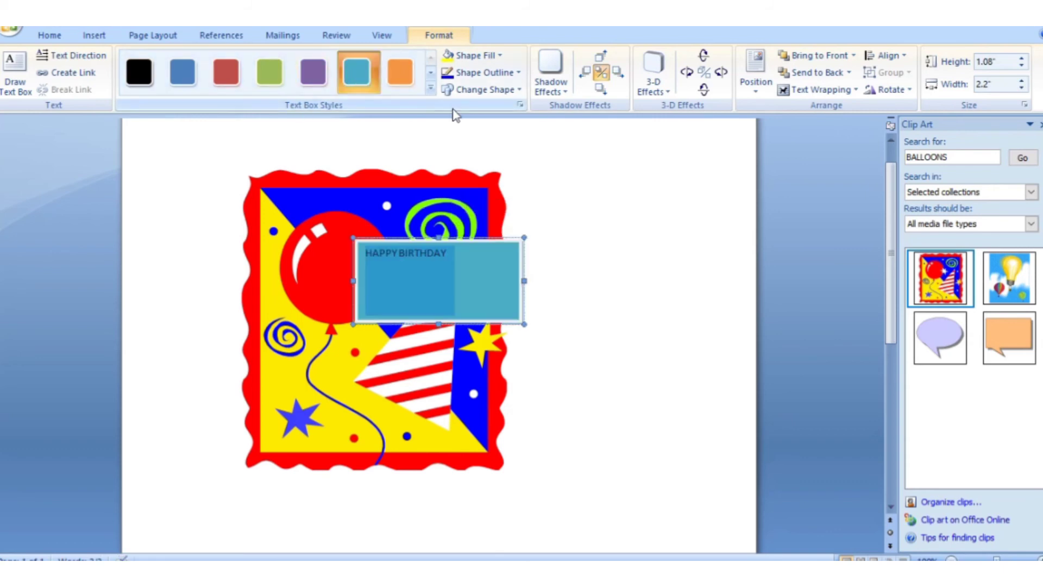
left_click(400, 72)
left_click(380, 270)
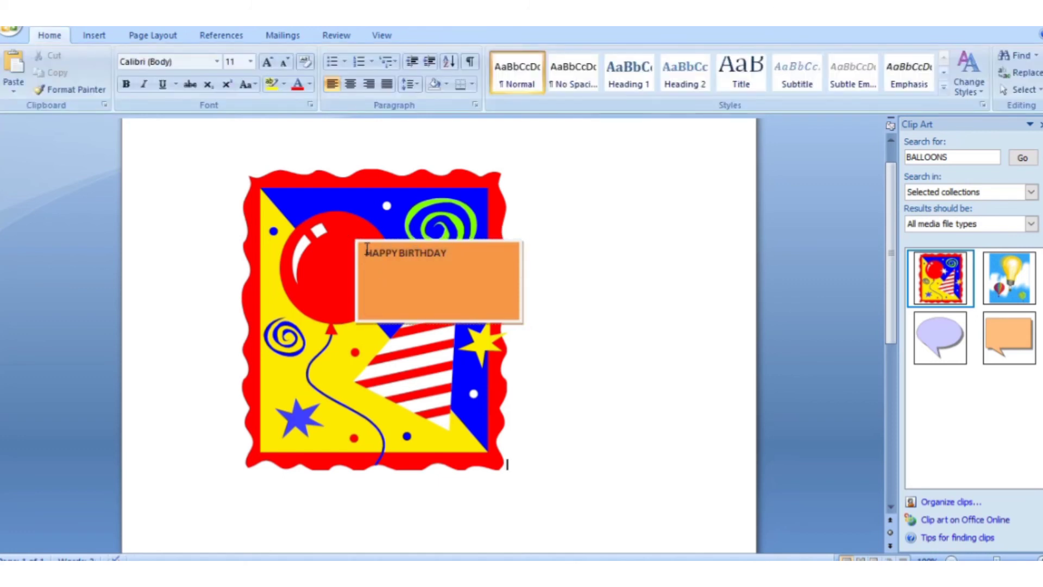
- Enlarge the HAPPY BIRTHDAY text to size 20 and reduce it by one size so it fits on one line
left_click_drag(367, 249, 454, 315)
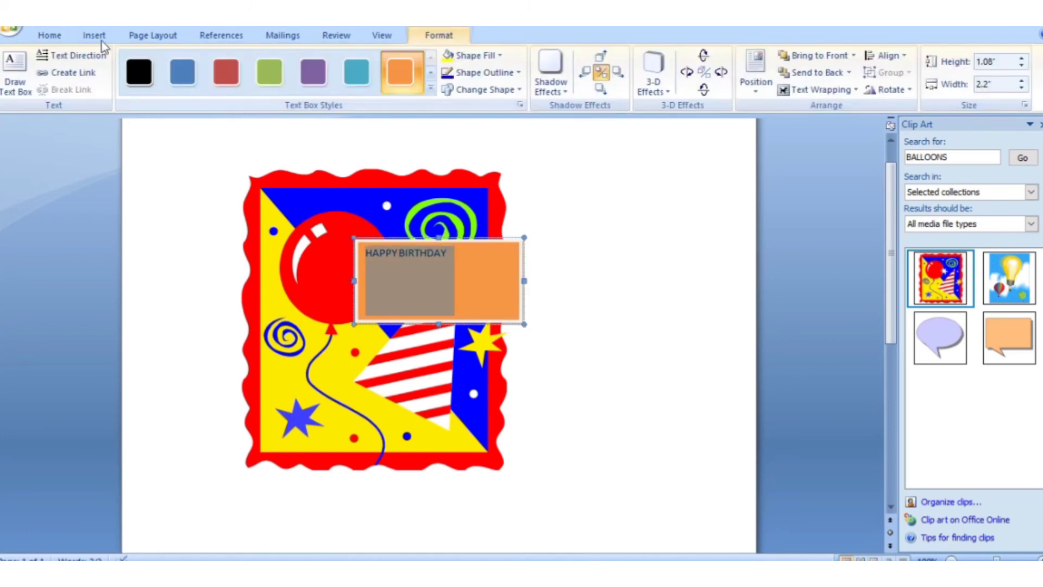
left_click(101, 39)
left_click(48, 34)
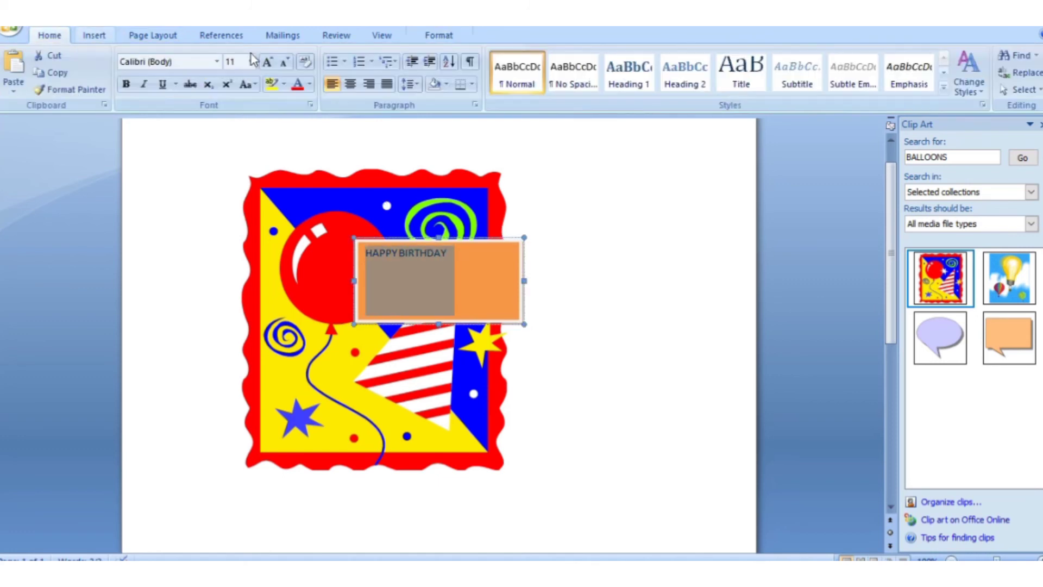
left_click(267, 61)
left_click(267, 61)
left_click(266, 61)
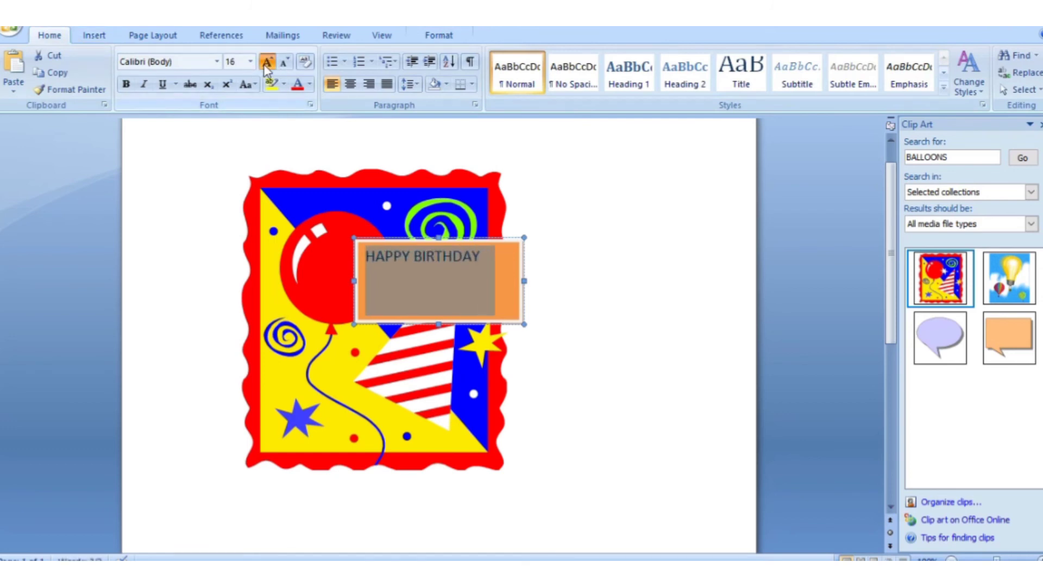
left_click(267, 62)
left_click(267, 61)
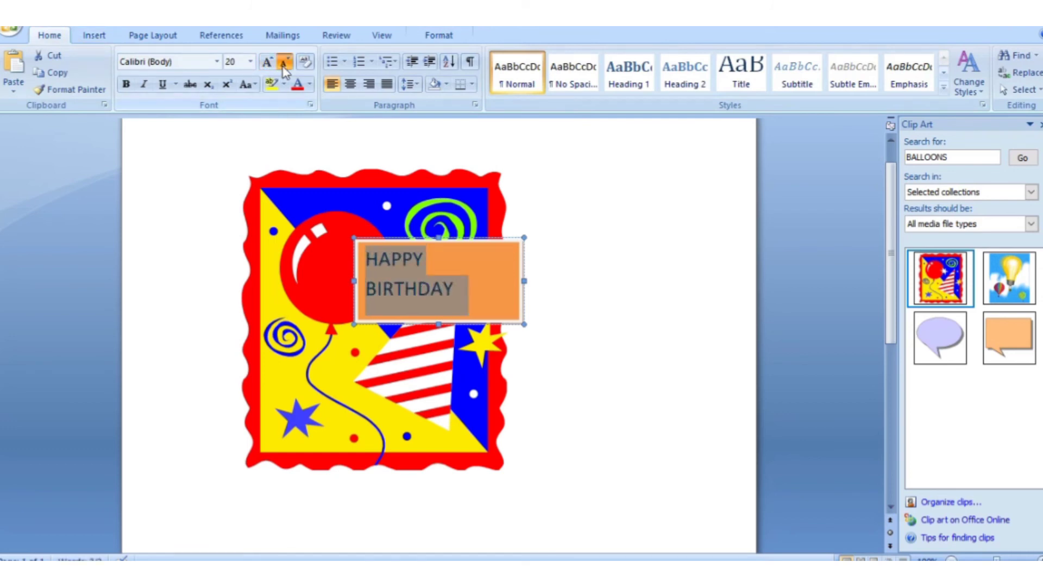
left_click(284, 61)
left_click(672, 138)
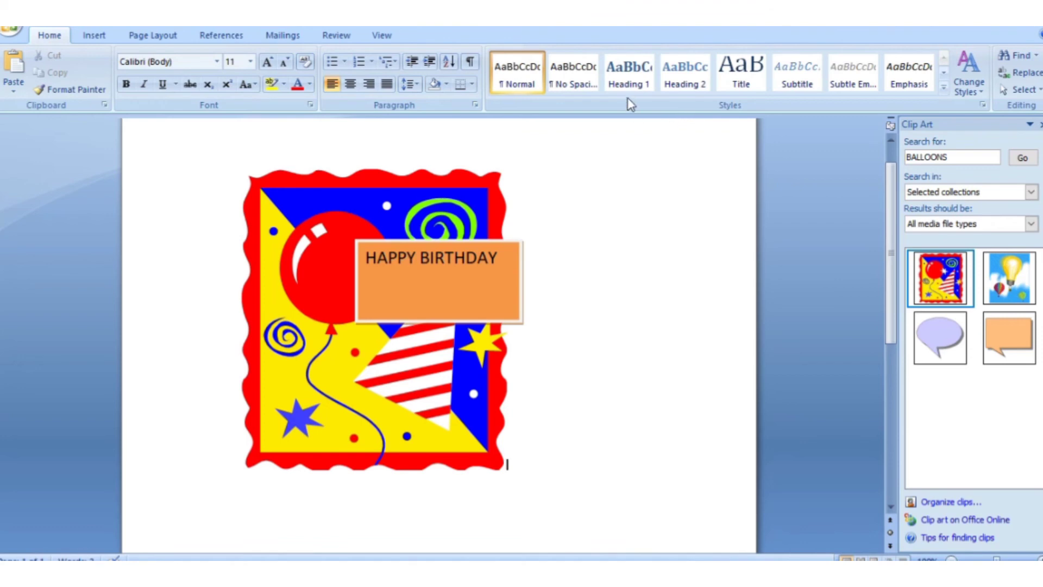
- Draw a quad arrow about 1.7" high and 2.12" wide on the blank page area beside the balloon clip art
left_click(95, 35)
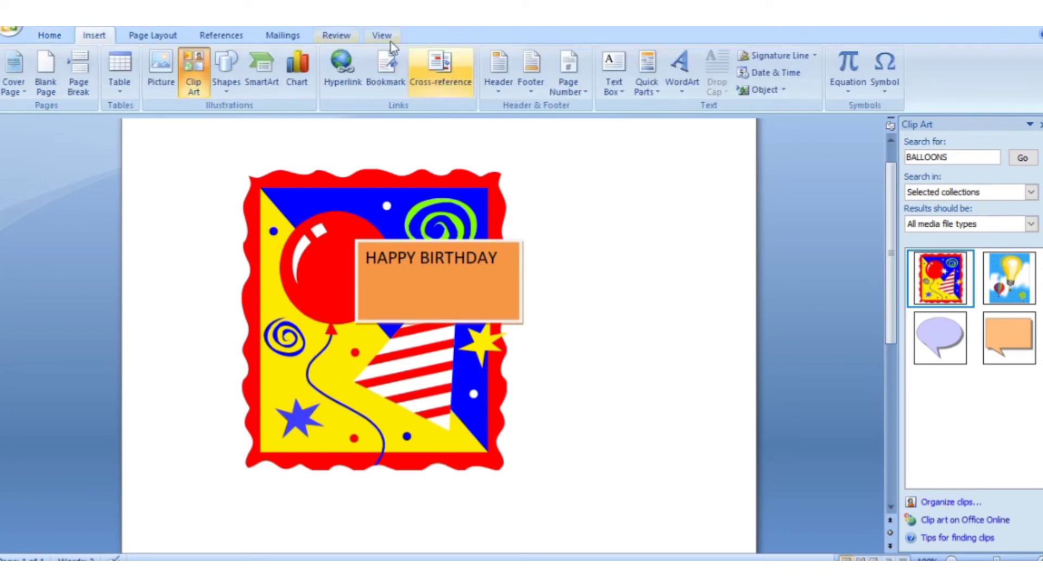
left_click(228, 73)
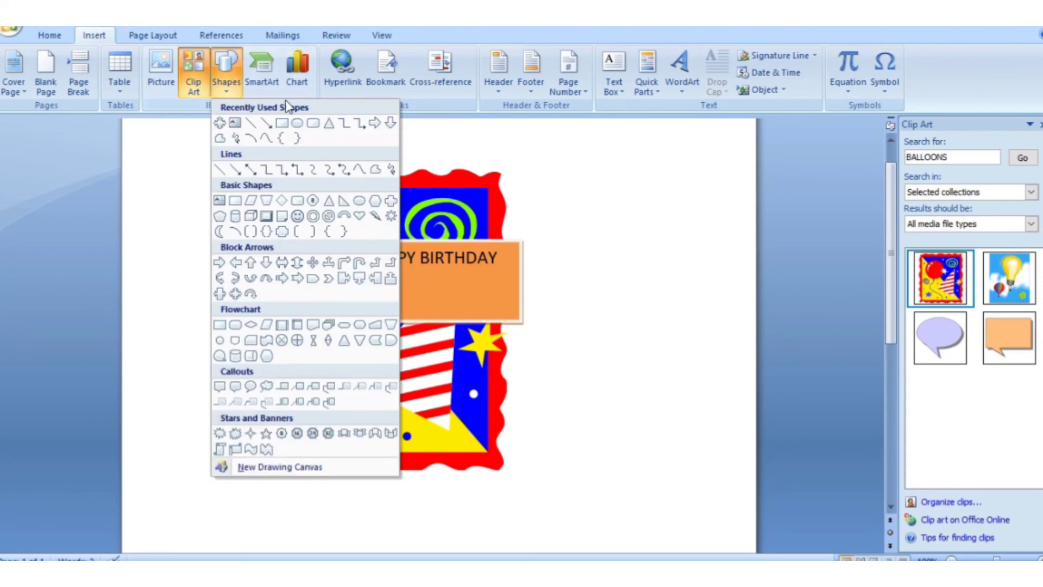
left_click(313, 263)
mouse_move(640, 264)
left_mouse_down()
mouse_move(663, 296)
mouse_move(726, 335)
left_mouse_up()
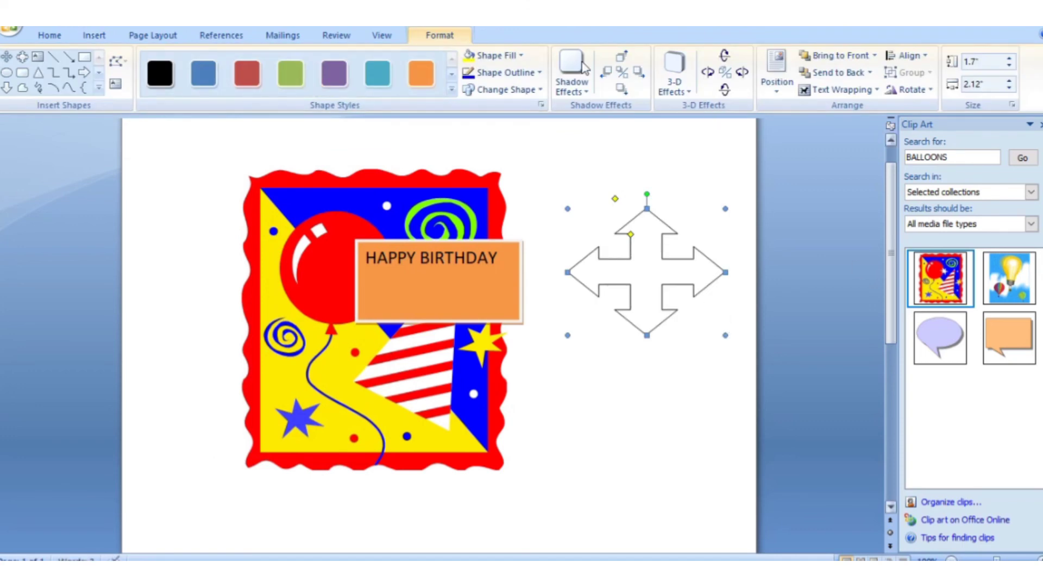
left_click(94, 35)
left_click(13, 31)
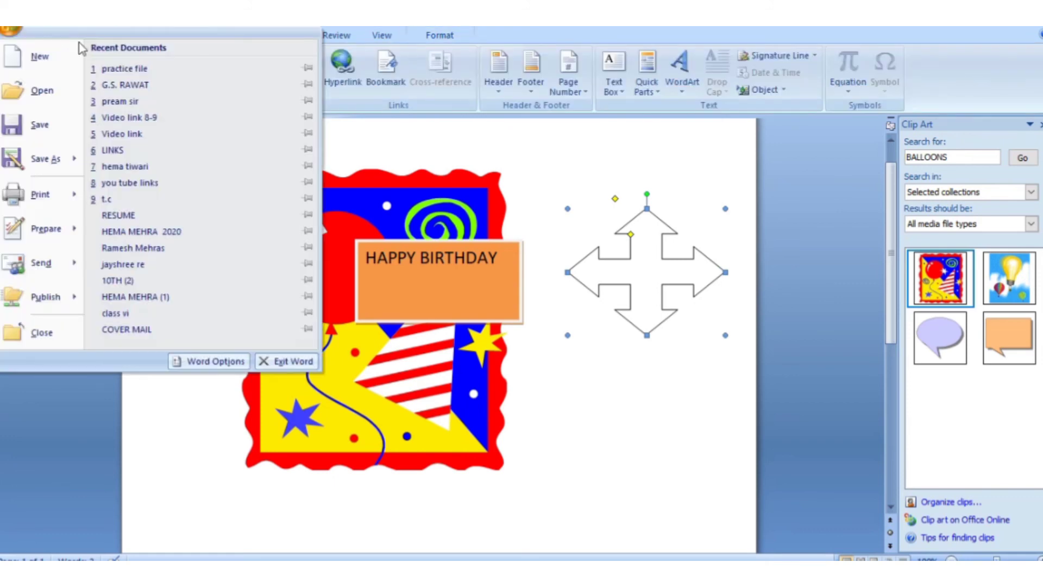
key("Escape")
left_click(70, 38)
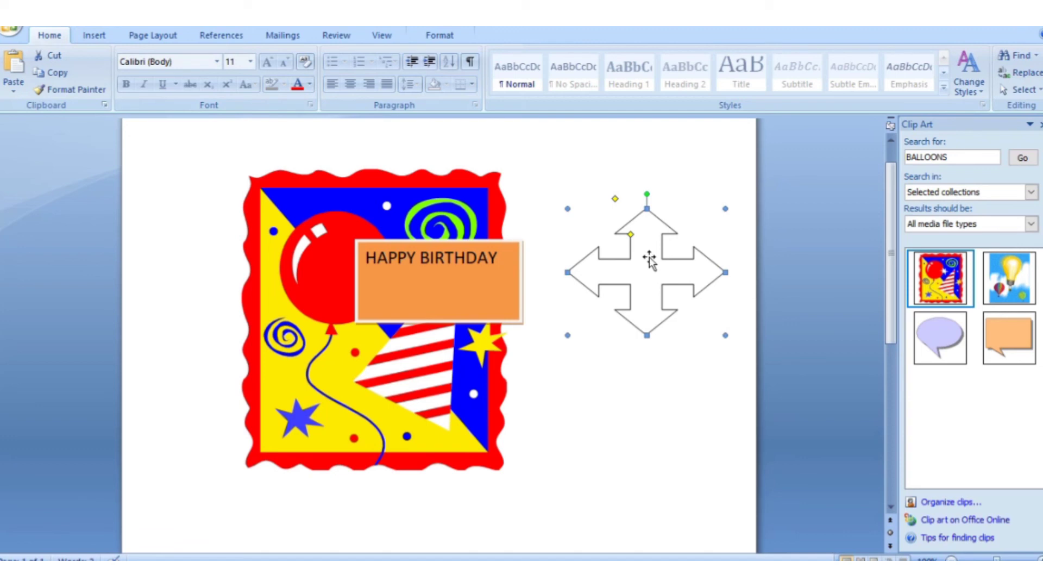
left_click(96, 36)
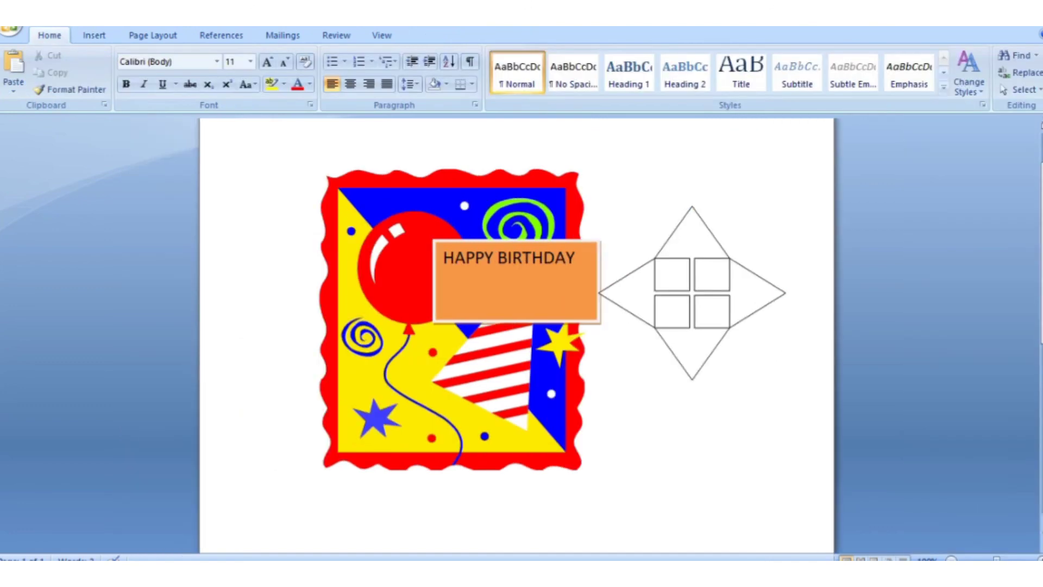
- Fill the four-pointed arrow shape beside the clip art with a light olive green theme colour
left_click(686, 283)
left_click(707, 281)
left_click(684, 251)
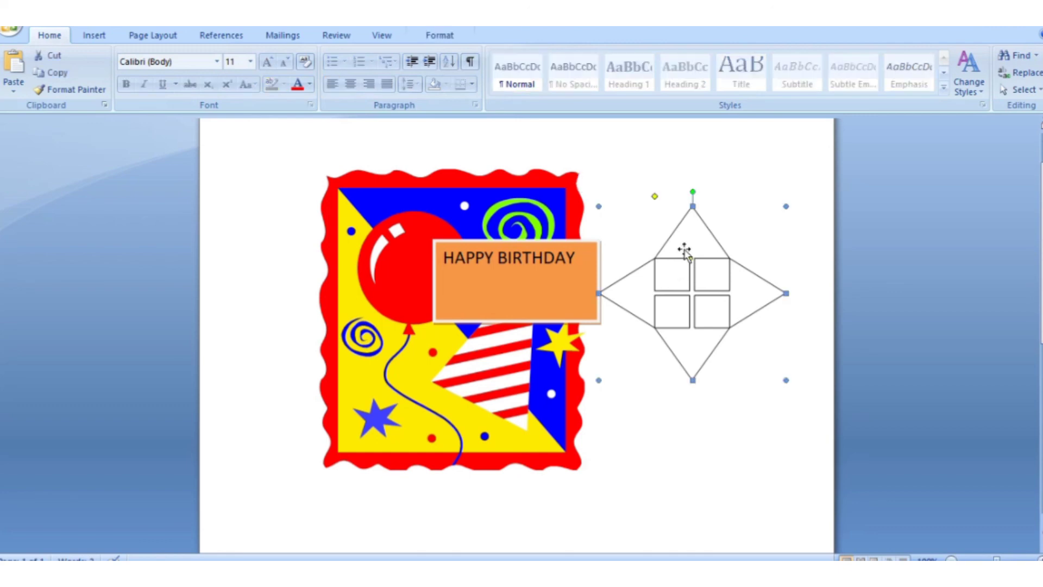
left_click(443, 35)
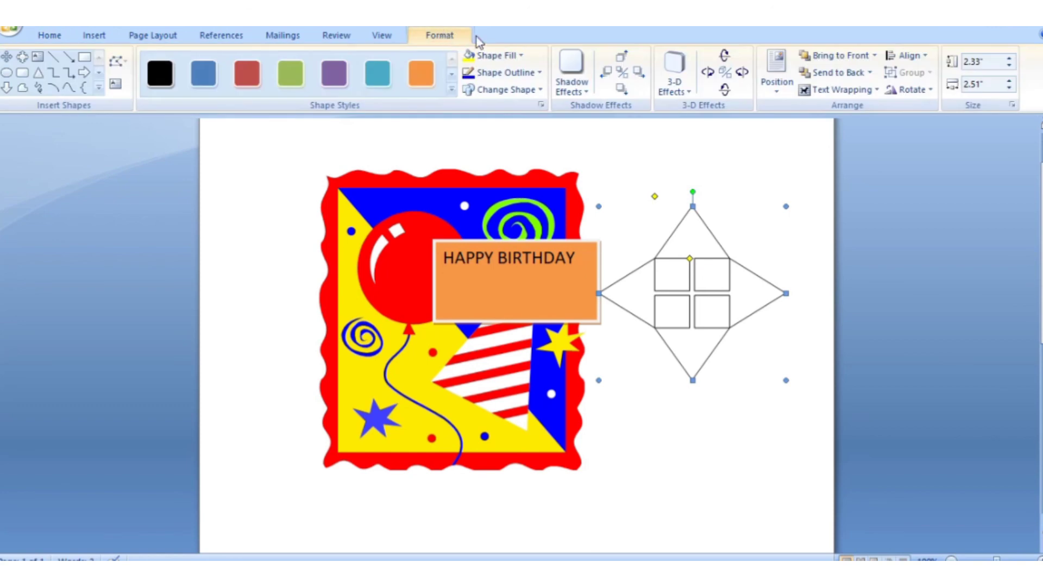
left_click(498, 55)
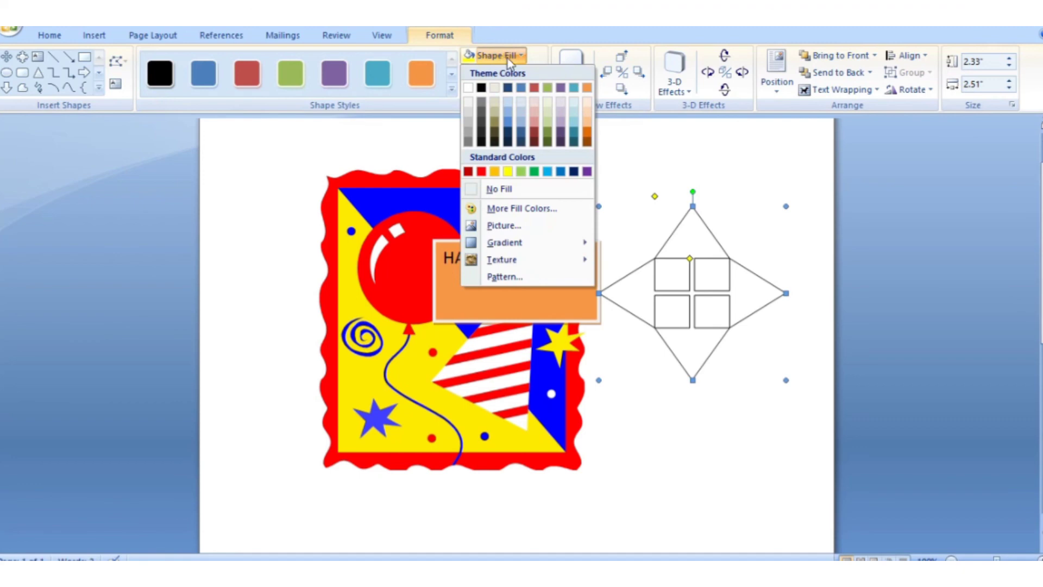
left_click(549, 109)
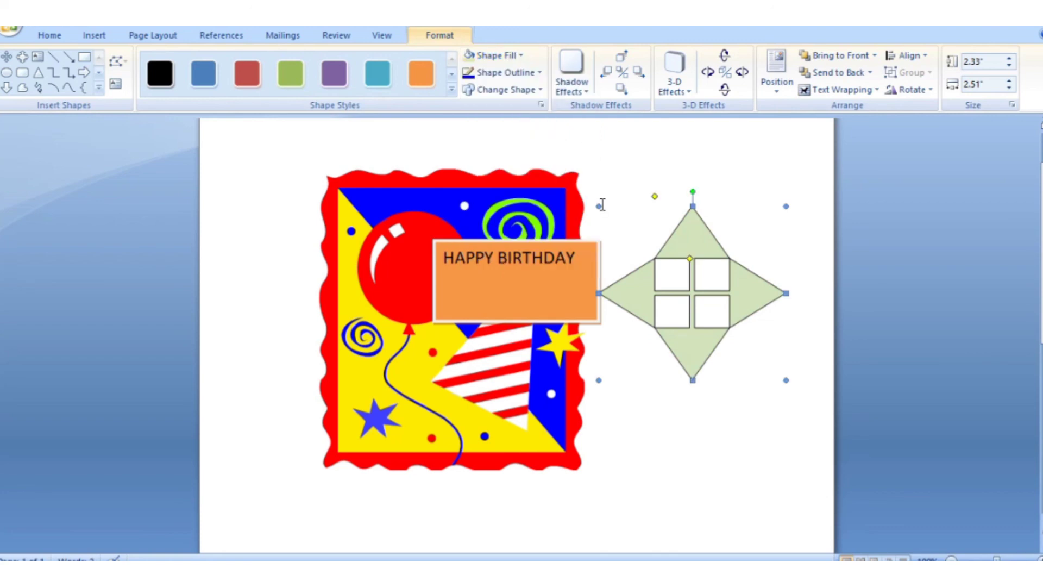
left_click(685, 277)
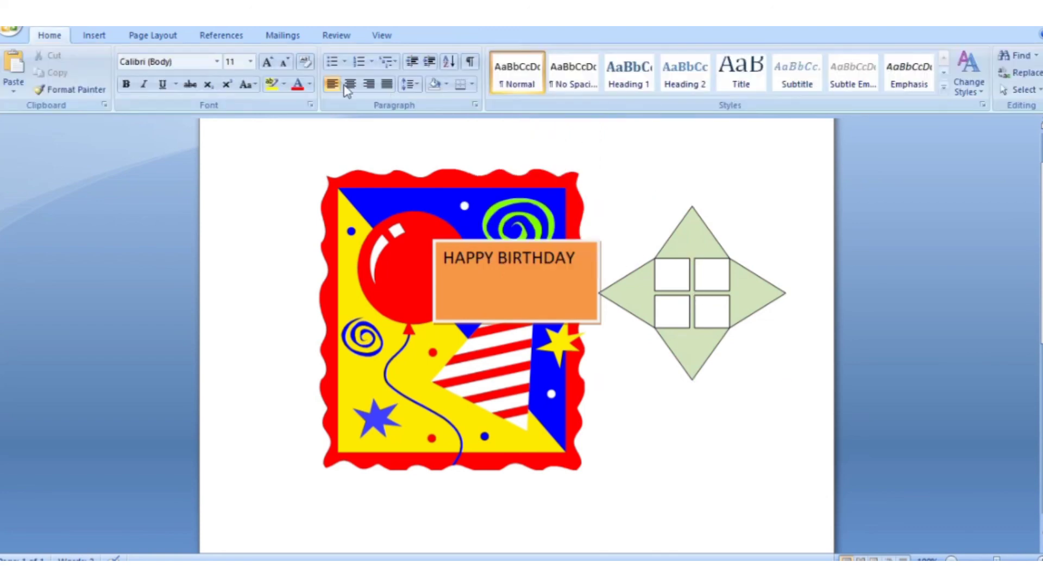
- Set the arrow shape's outline to a light green theme colour that matches its fill
left_click(713, 269)
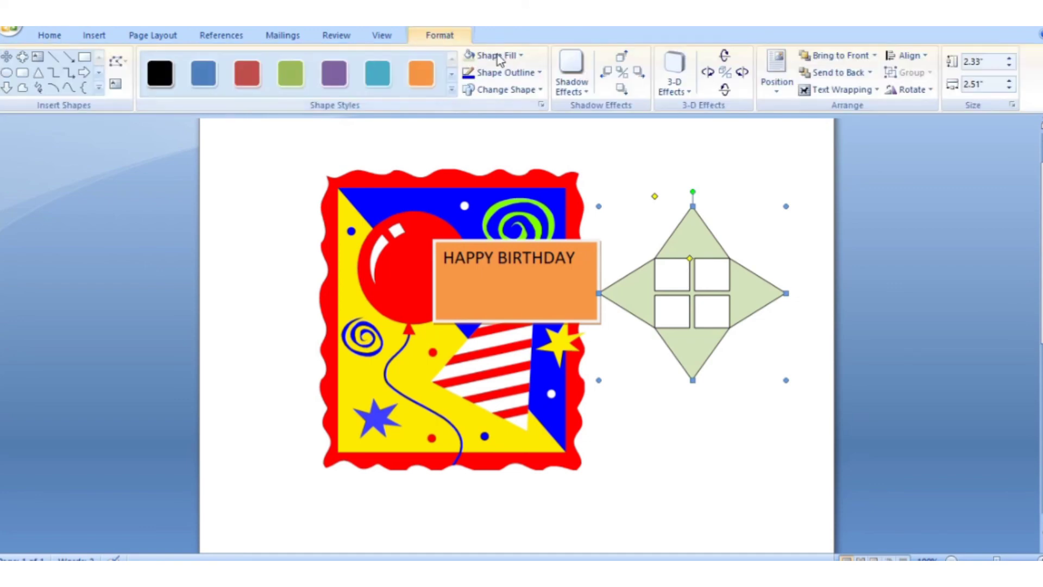
left_click(505, 73)
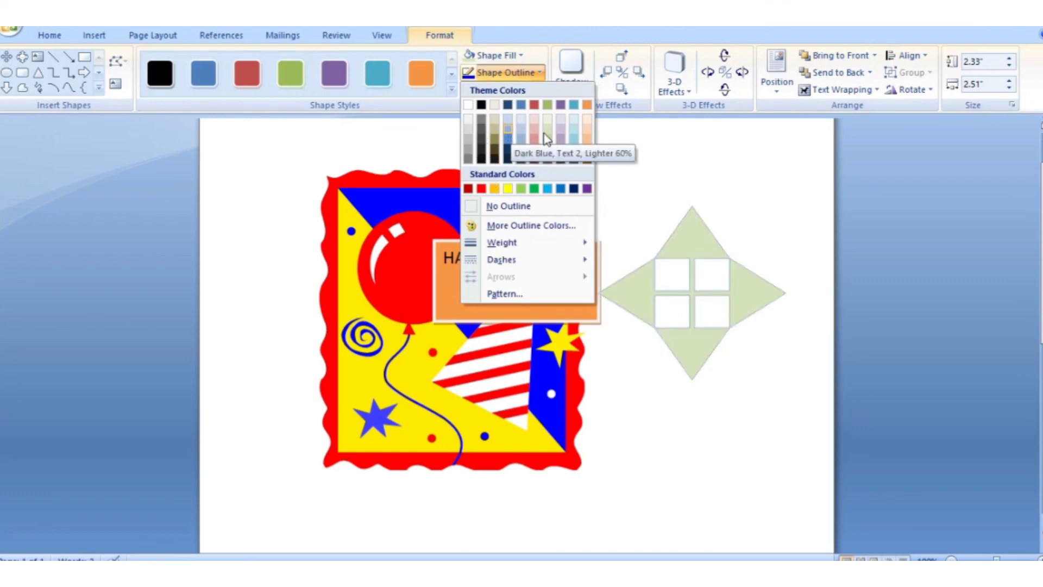
left_click(559, 131)
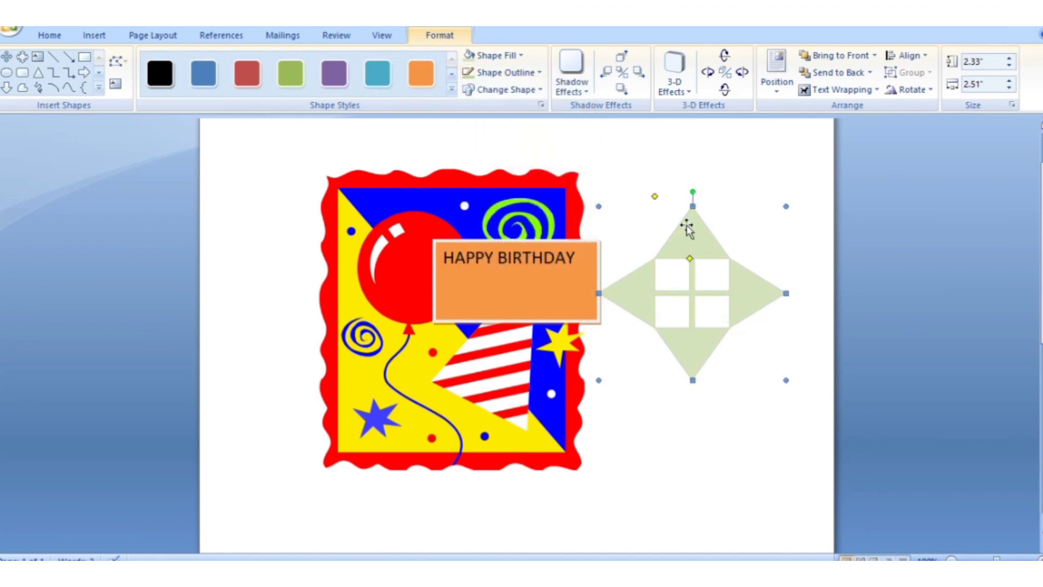
left_click(736, 198)
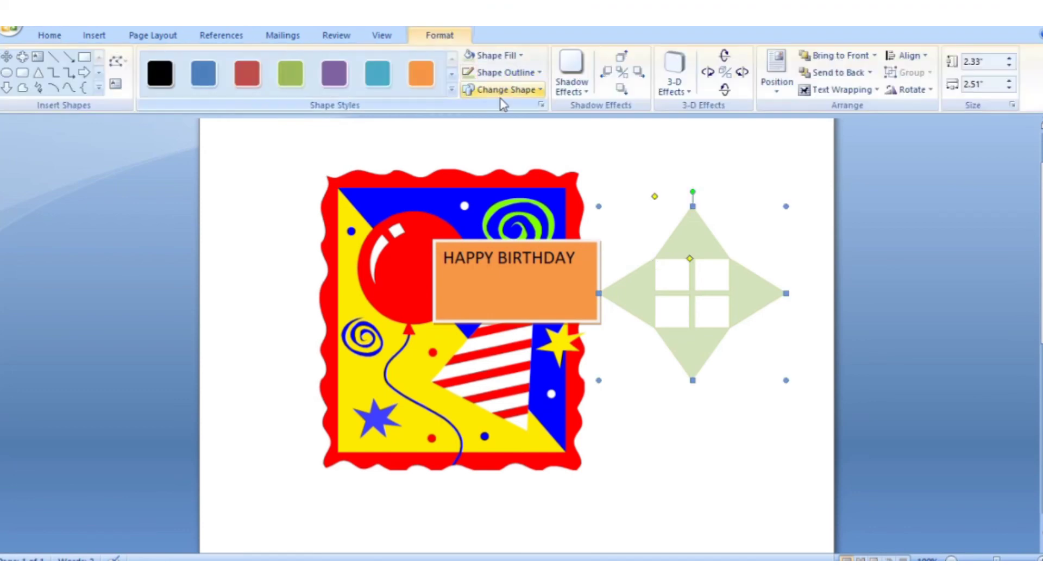
- Look through the replacement shapes for the arrow shape, then set its outline to a grey theme colour
left_click(500, 90)
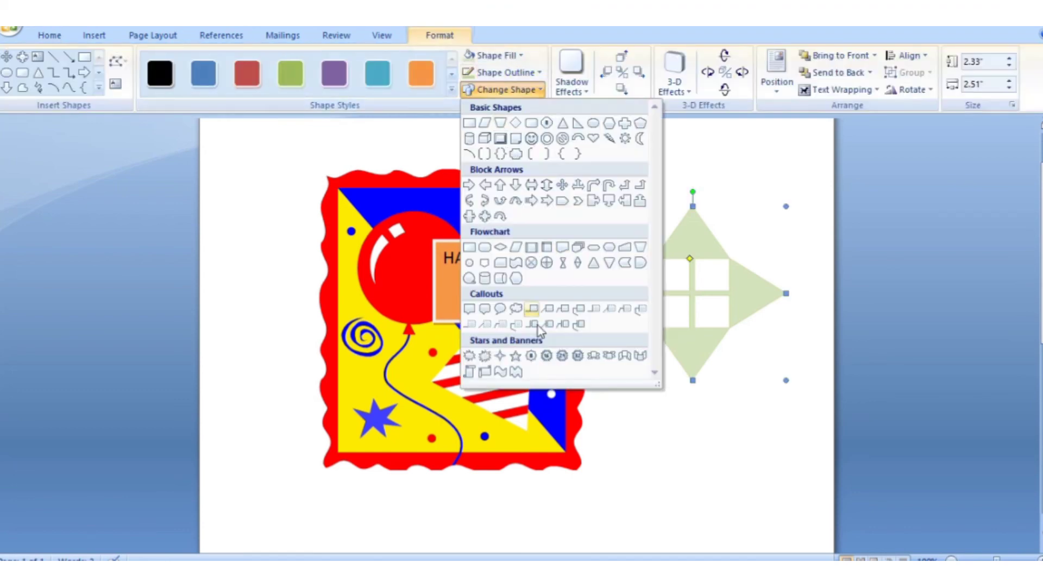
left_click(515, 73)
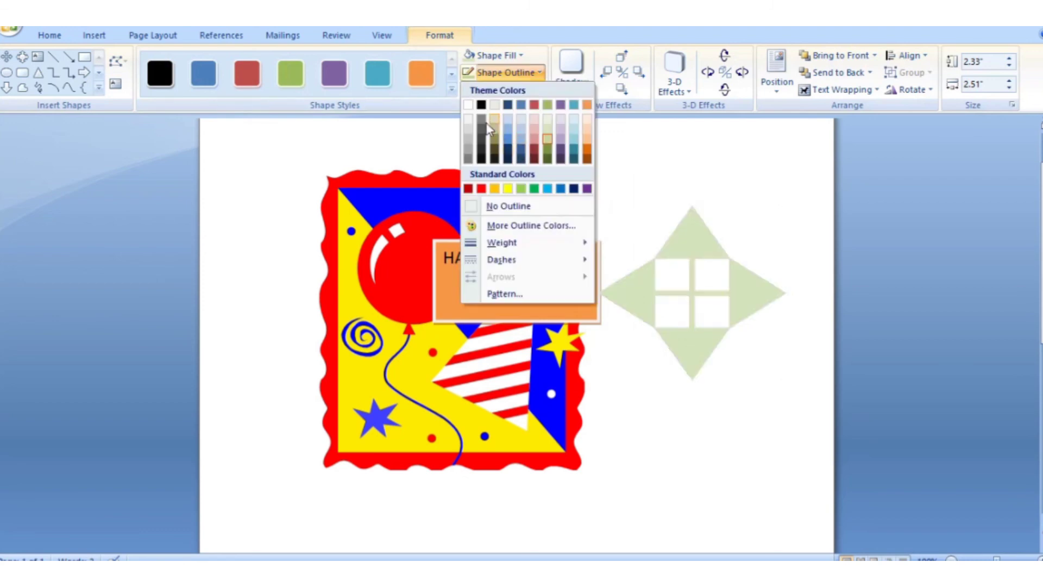
left_click(473, 162)
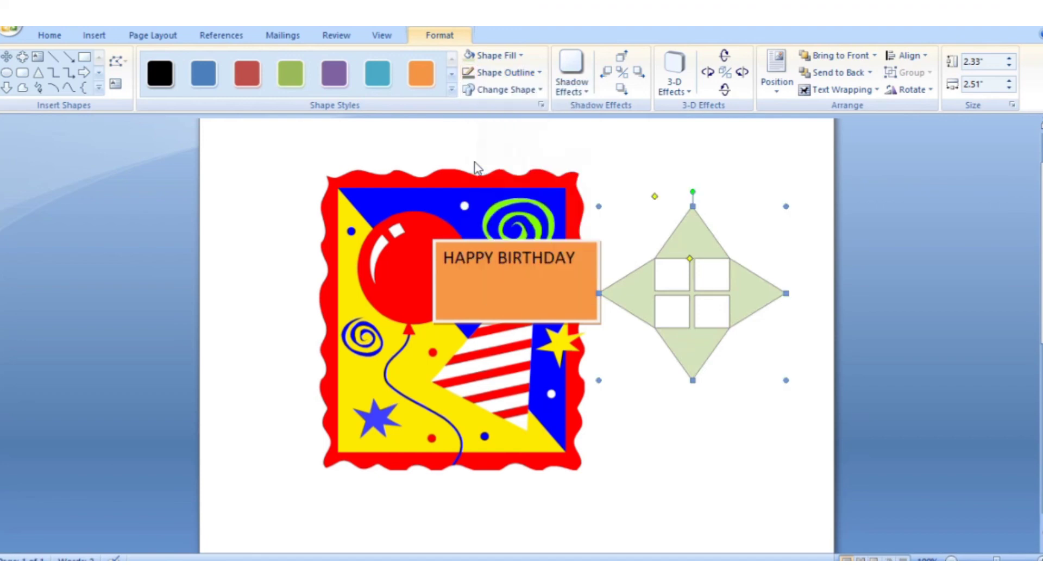
left_click(742, 175)
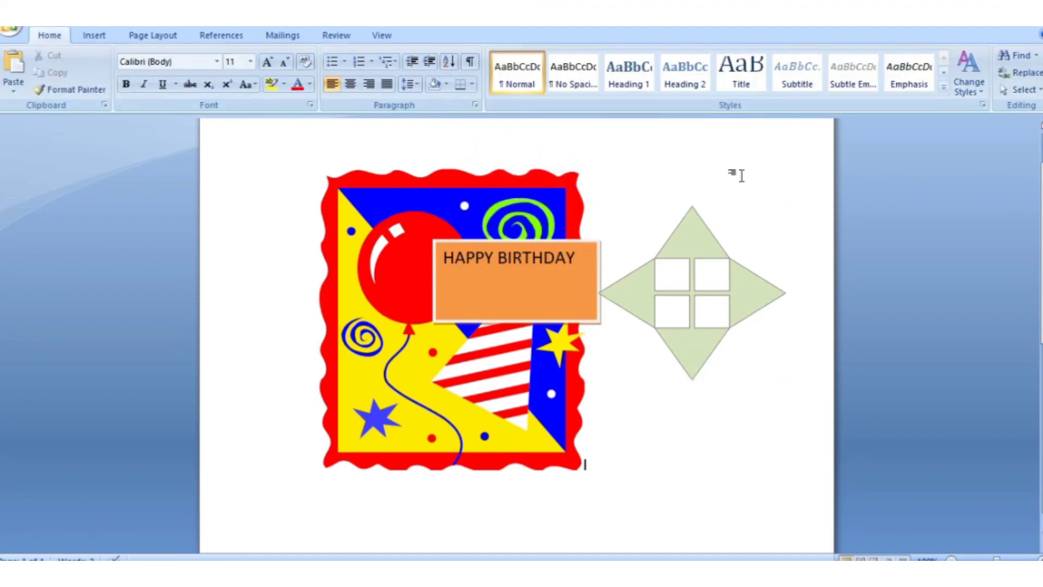